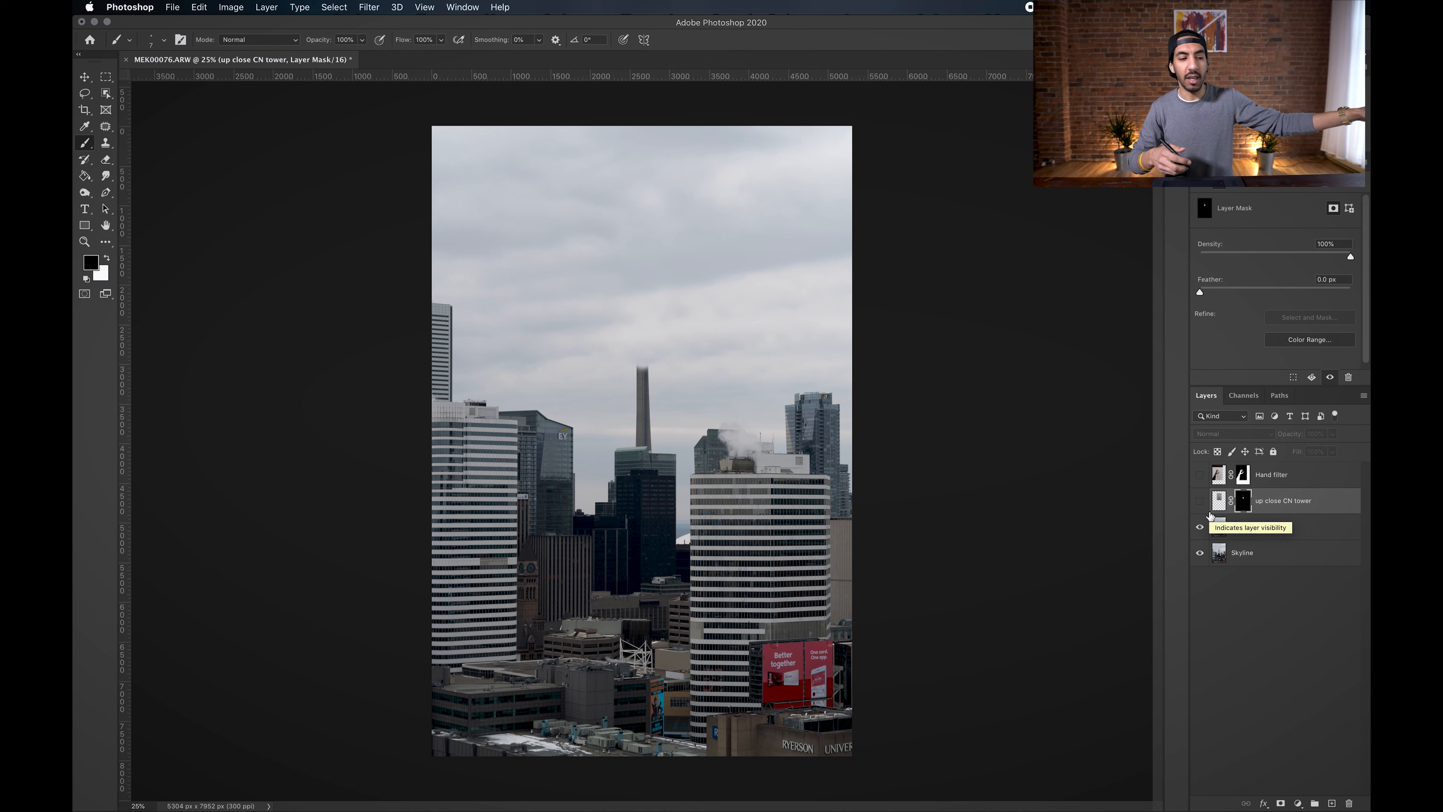
Step: Add a Curves adjustment layer directly above the Skyline copy layer
click(1279, 537)
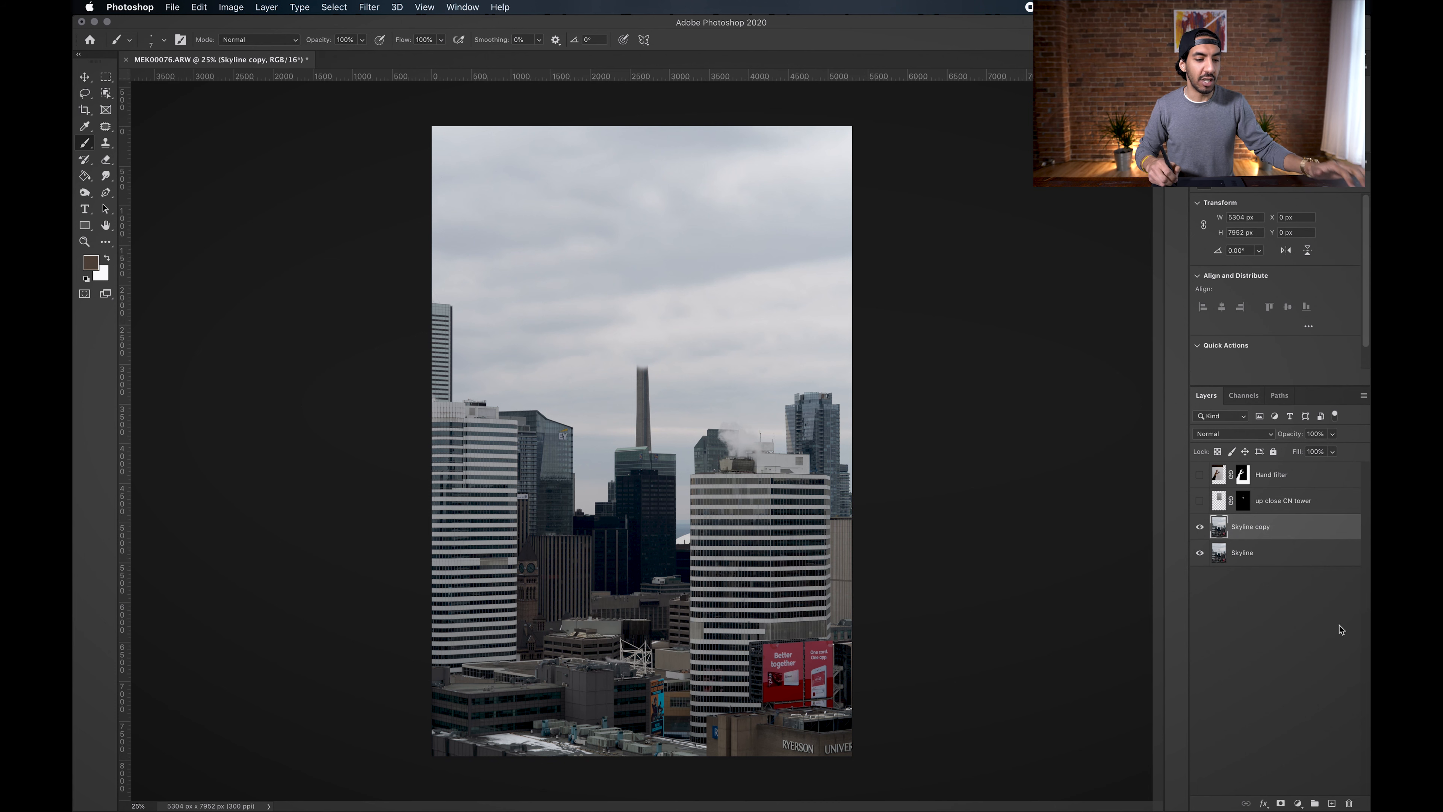
click(1297, 803)
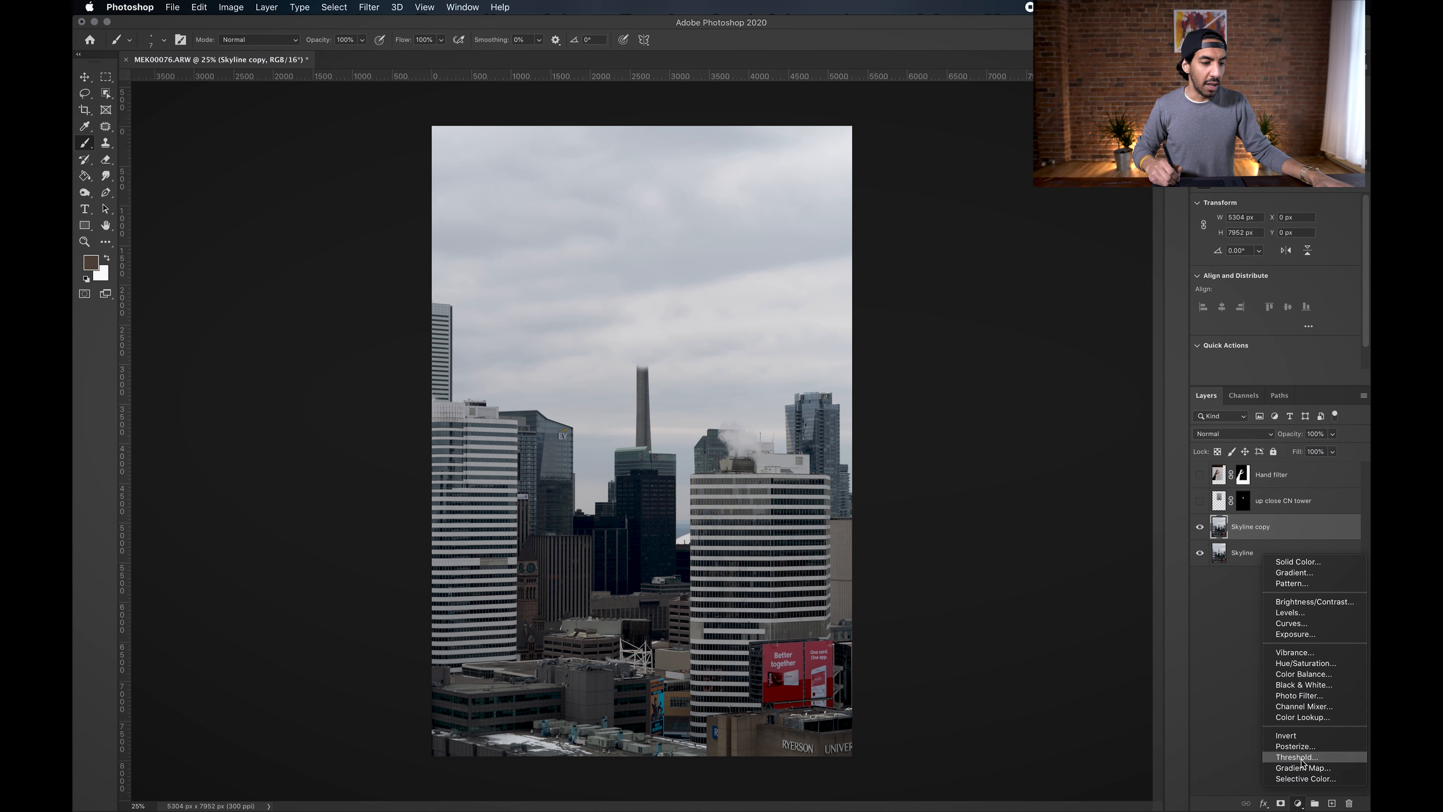
click(1309, 625)
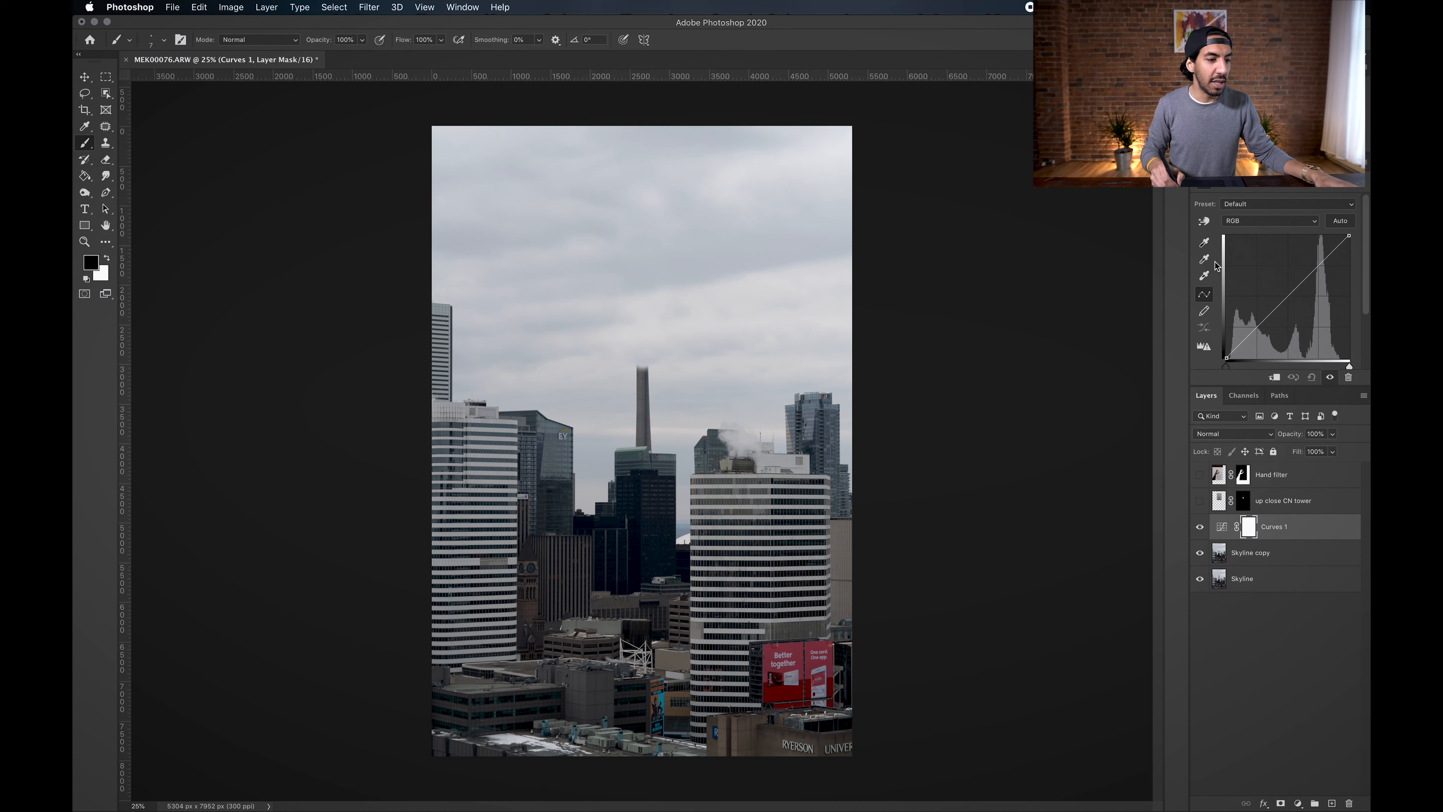
double_click(1206, 243)
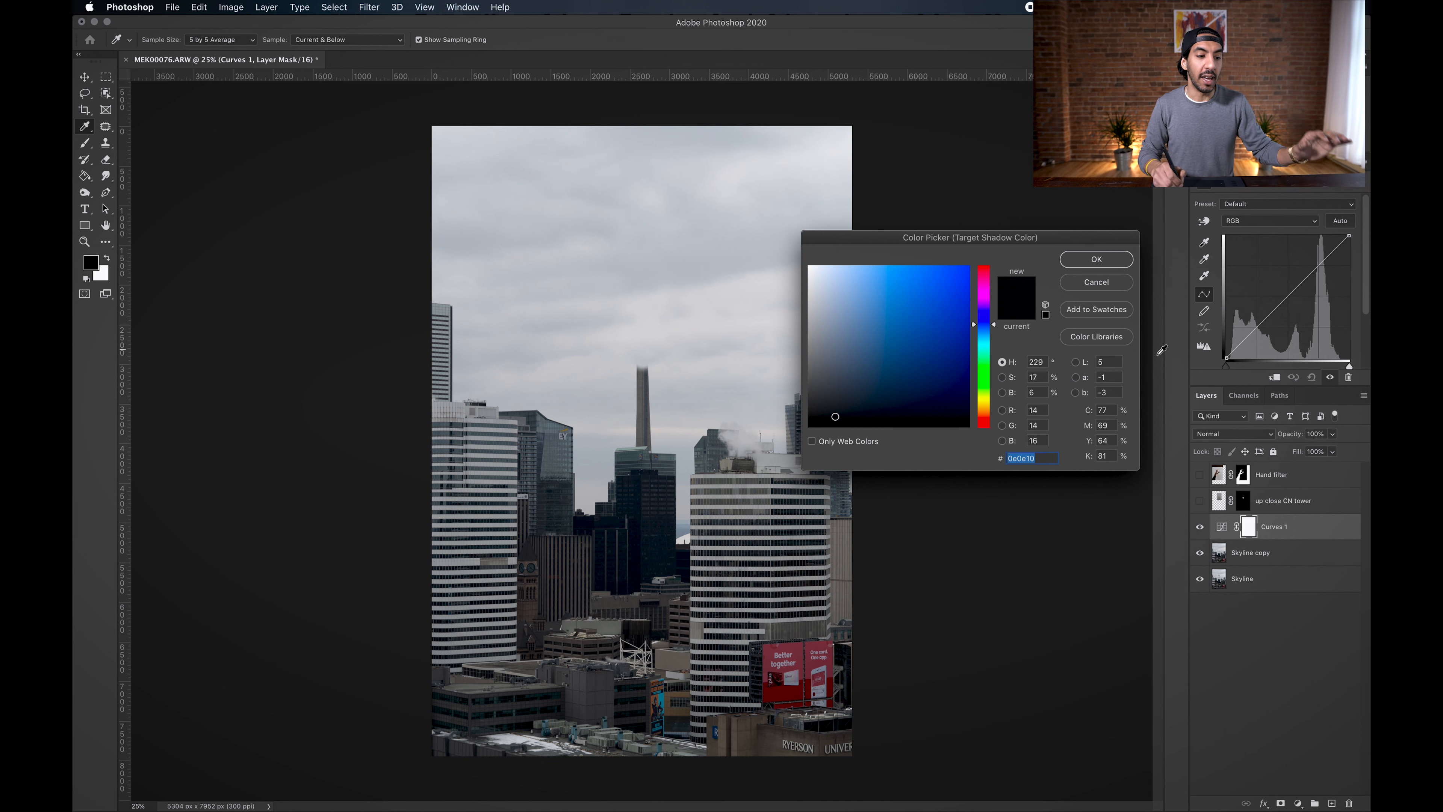
key(Escape)
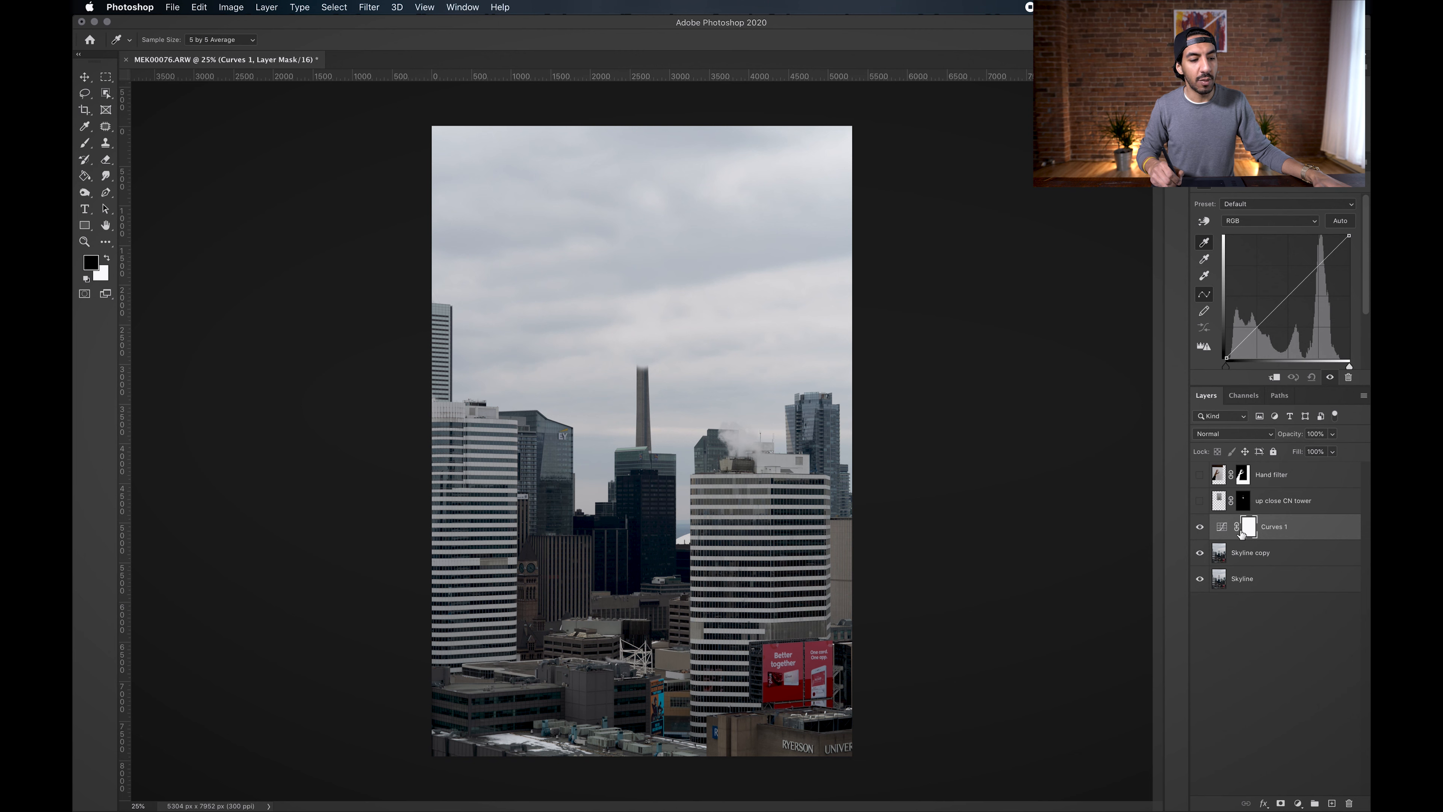
Step: Move the Curves adjustment layer above the Hand filter layer and clip it to that layer
click(1222, 529)
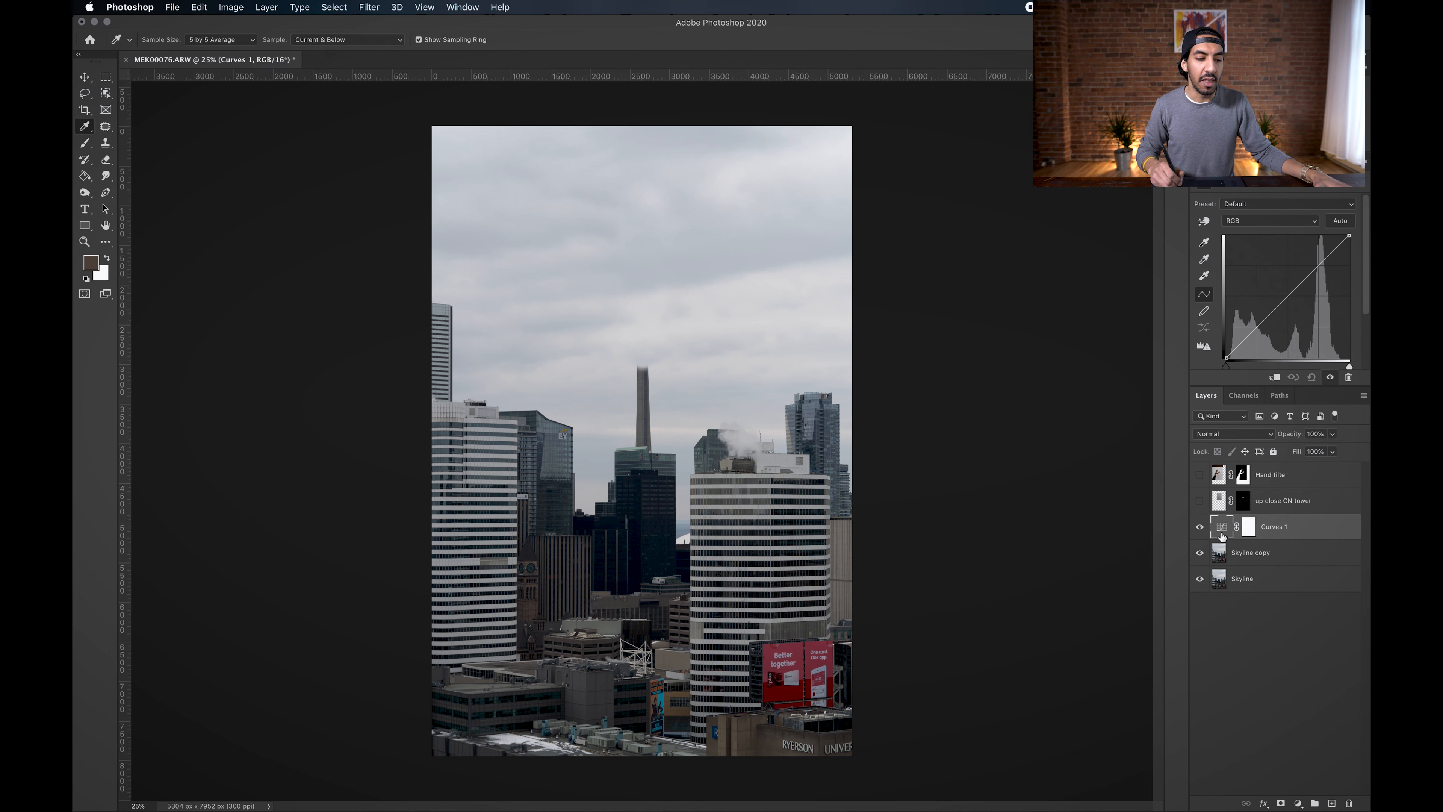
click(1282, 534)
drag(1282, 537, 1293, 470)
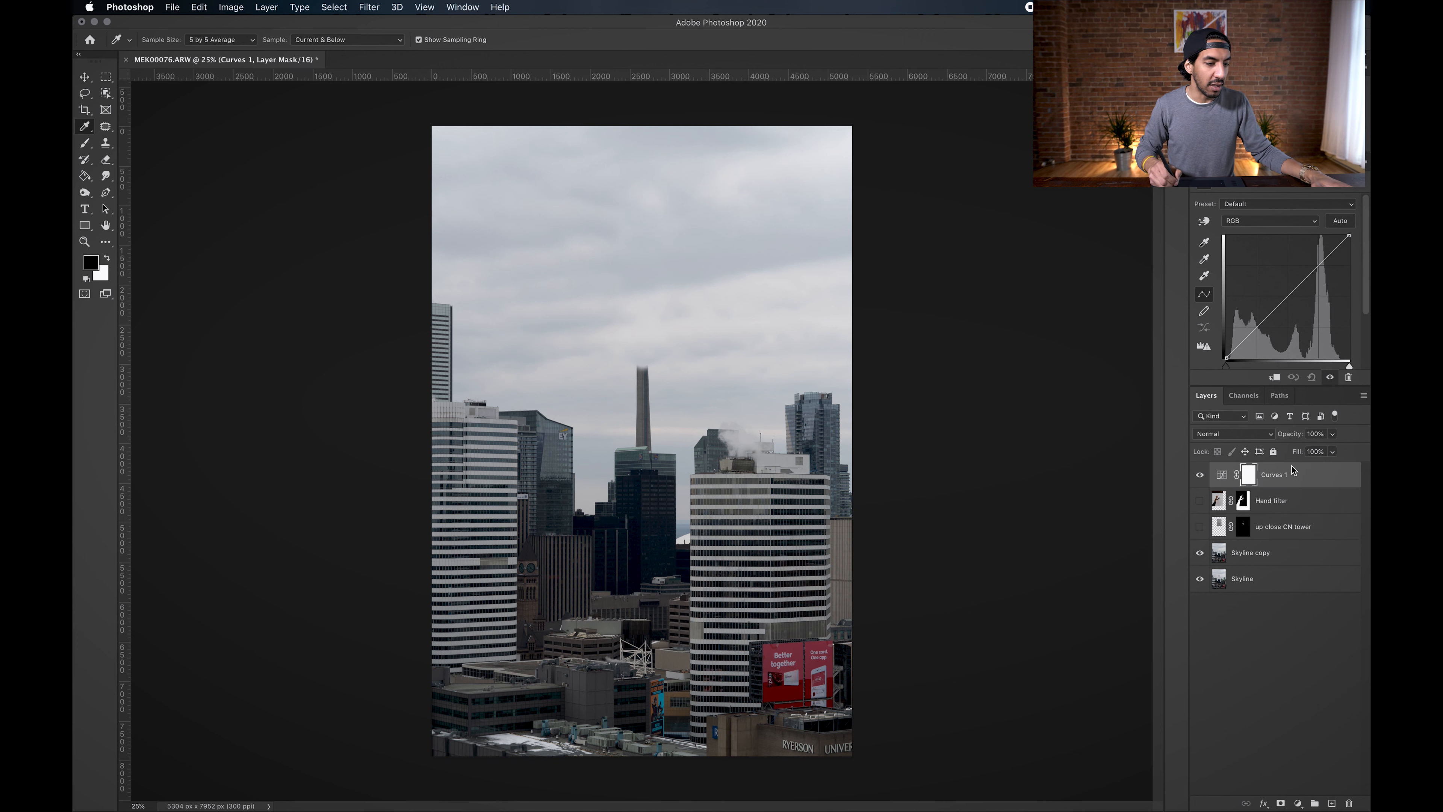
click(1273, 377)
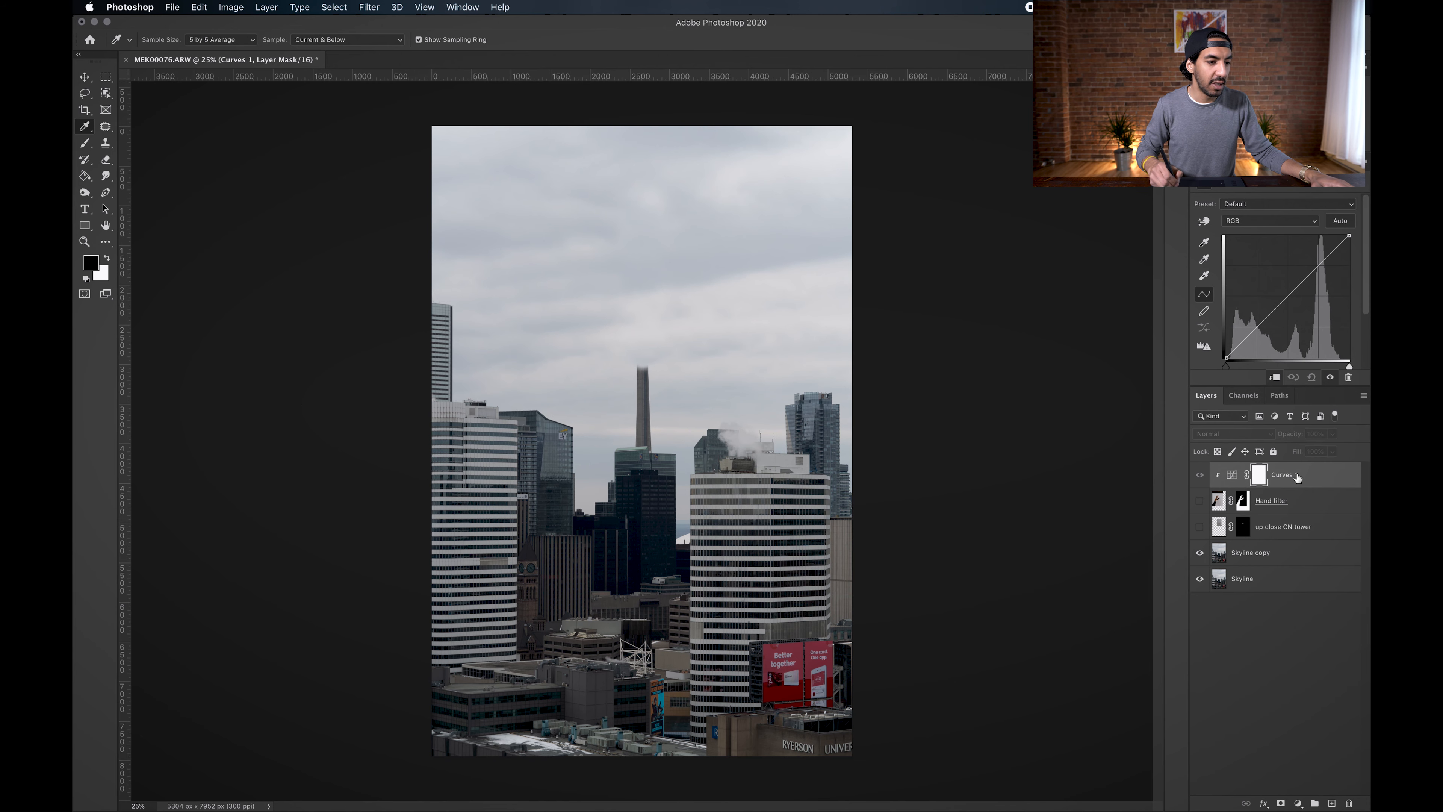
key(super+plus)
double_click(1204, 242)
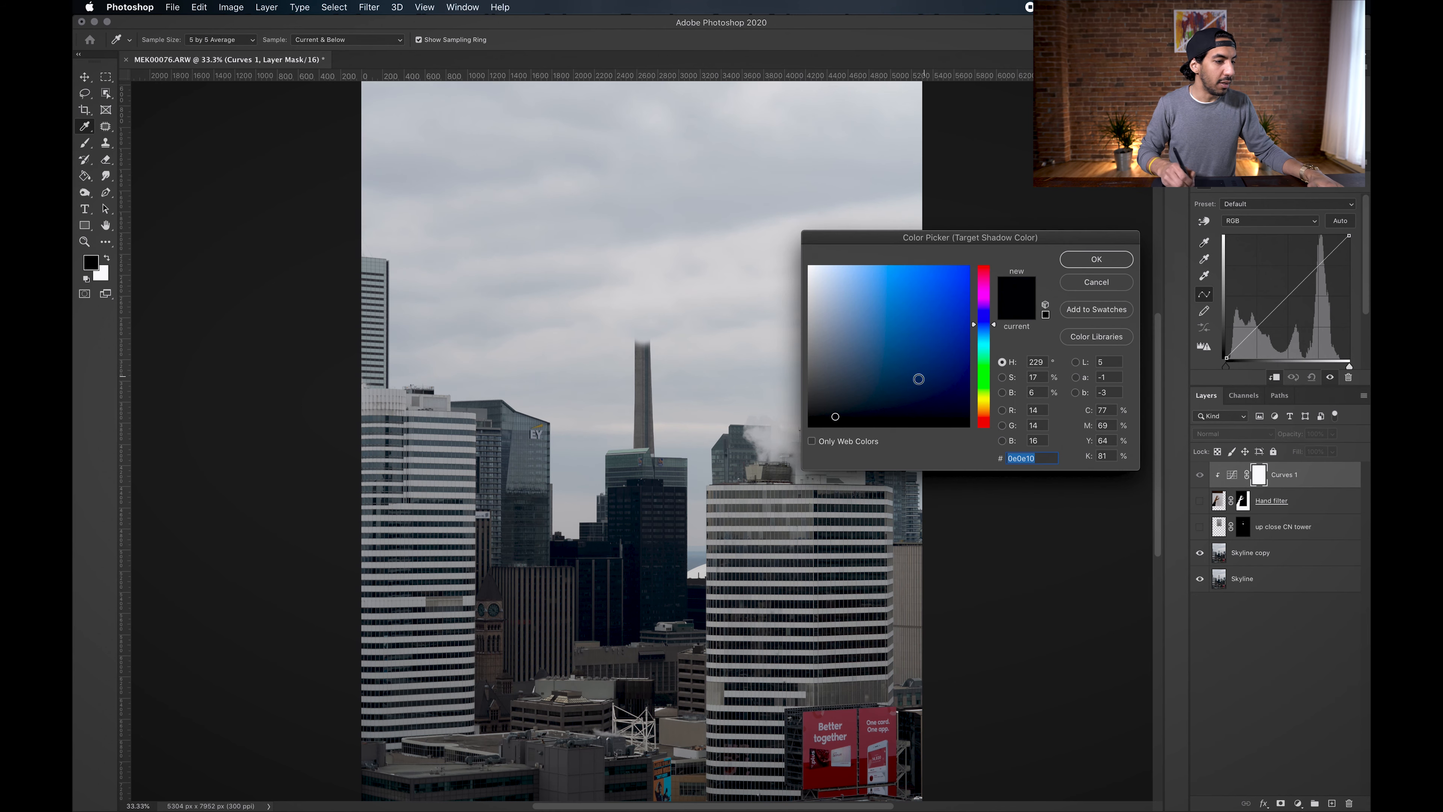
drag(637, 369, 835, 544)
key(super+plus)
key(super+plus)
drag(866, 611, 565, 397)
key(super+plus)
key(super+plus)
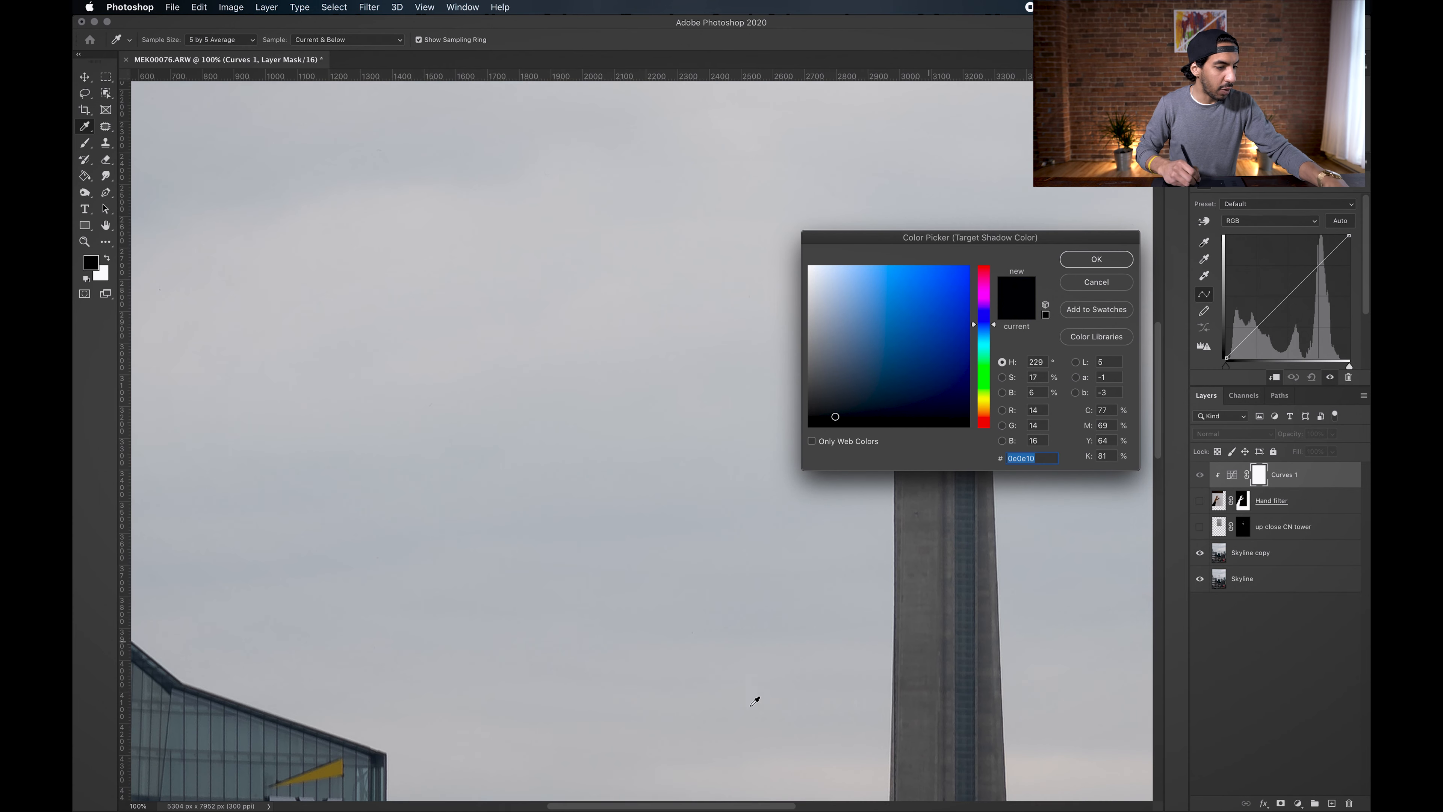
drag(658, 657, 599, 94)
drag(731, 635, 512, 156)
key(super+plus)
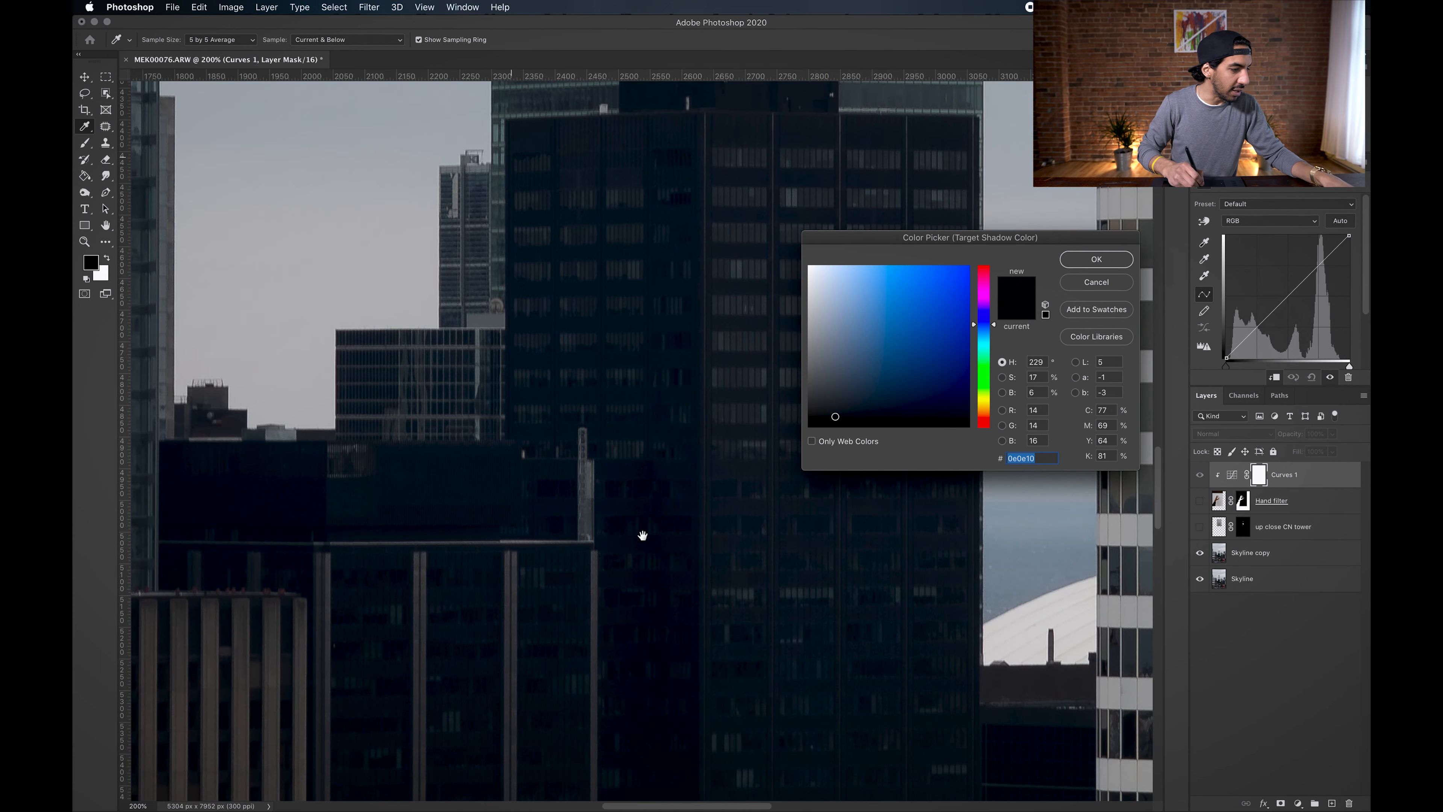
drag(643, 536, 708, 516)
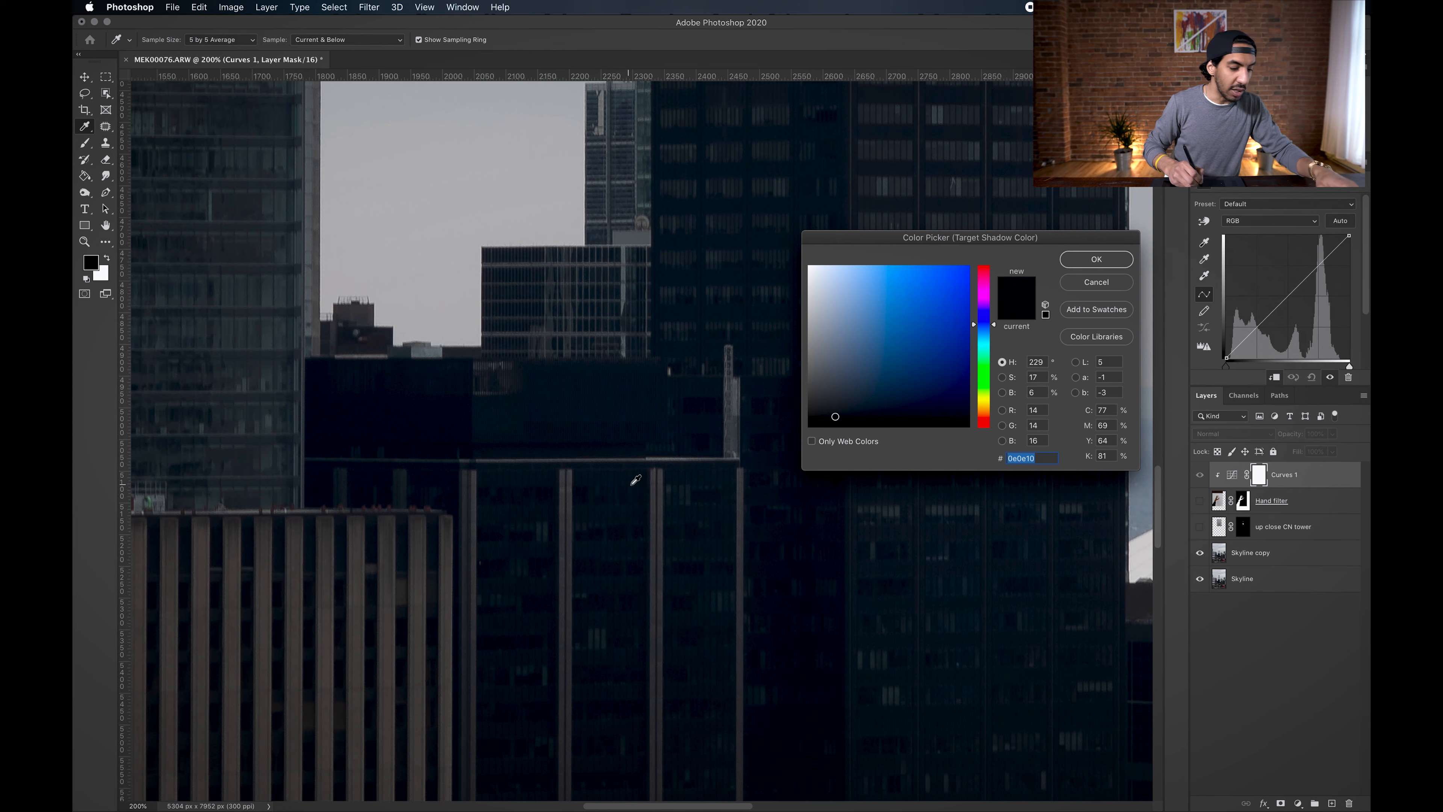
key(super+plus)
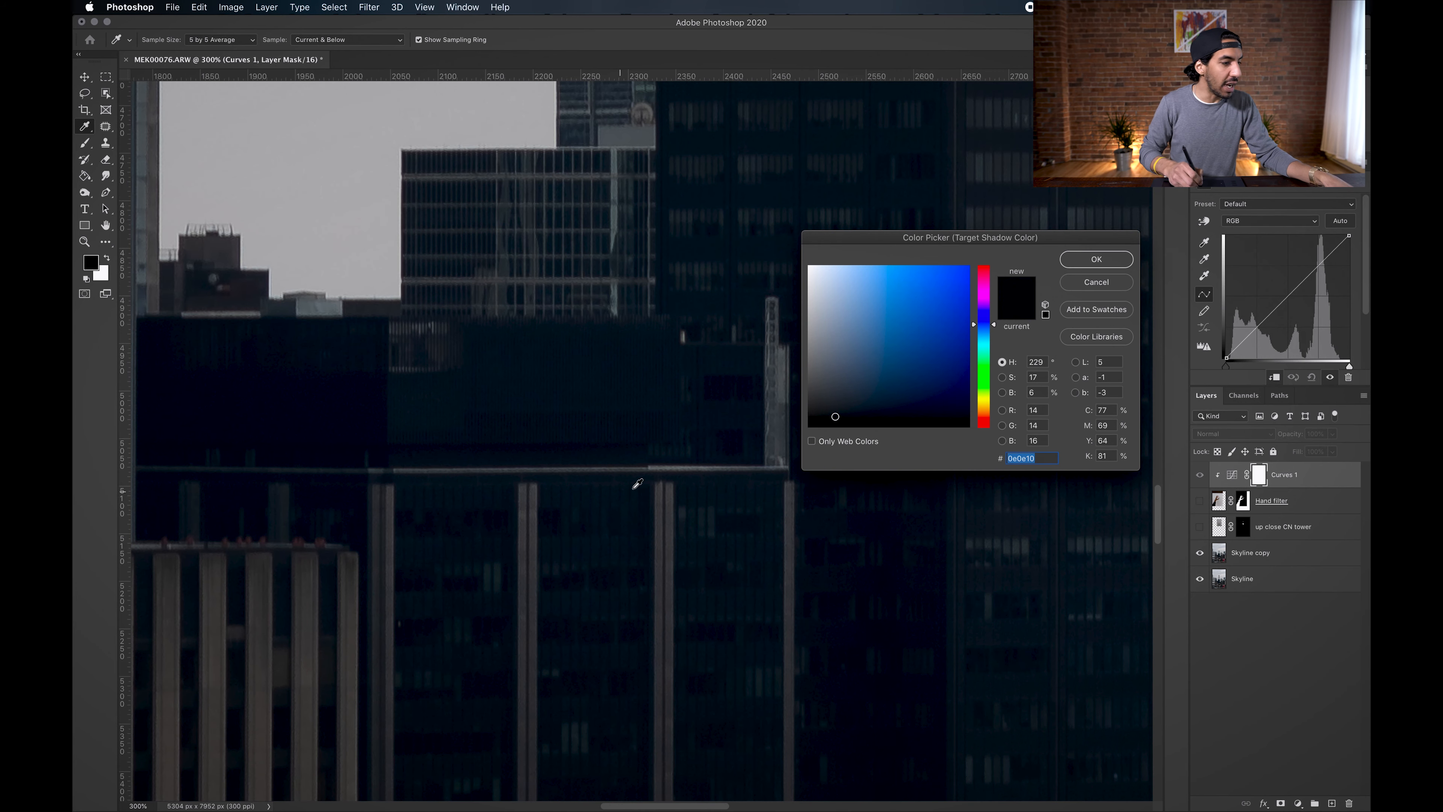
drag(696, 500, 921, 477)
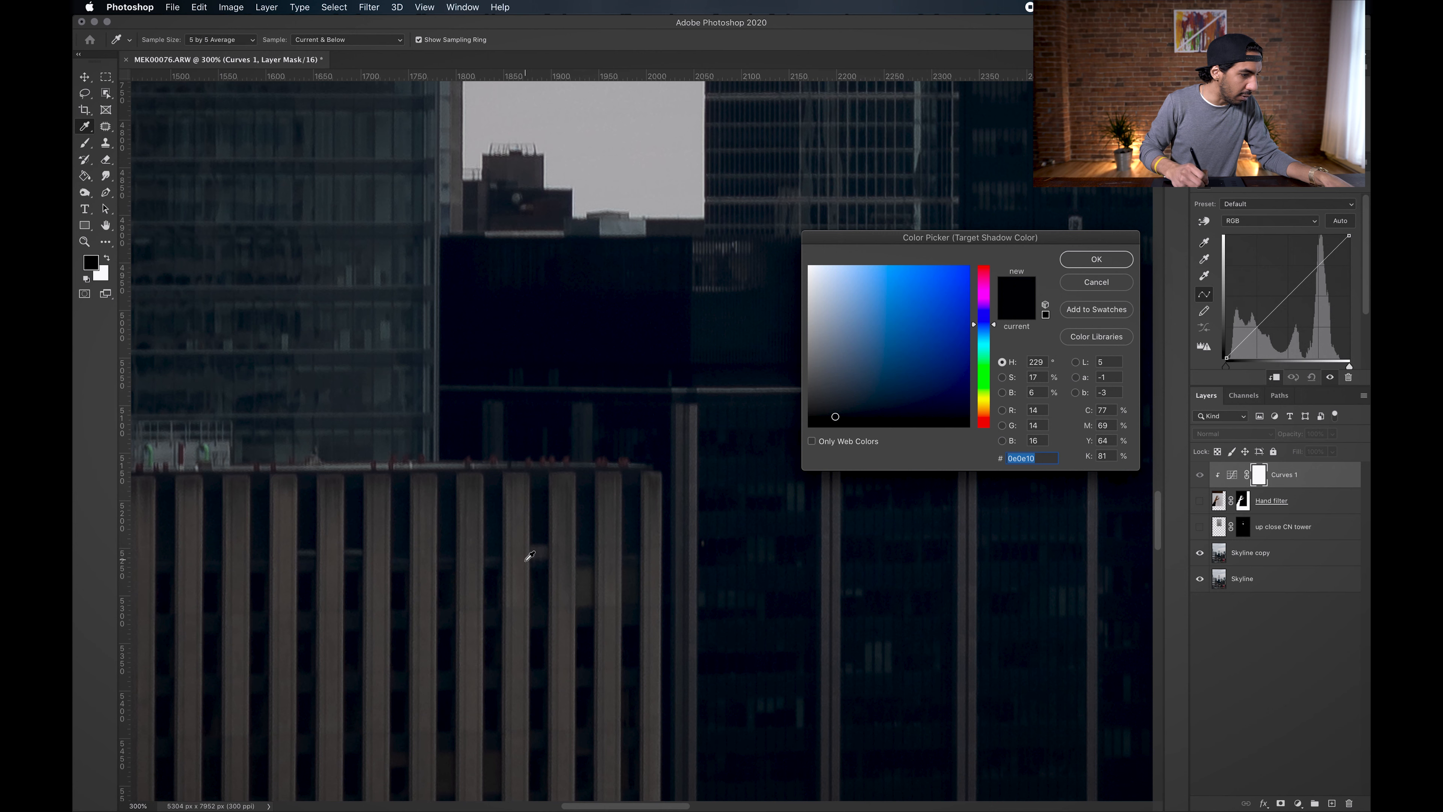
click(453, 373)
click(450, 370)
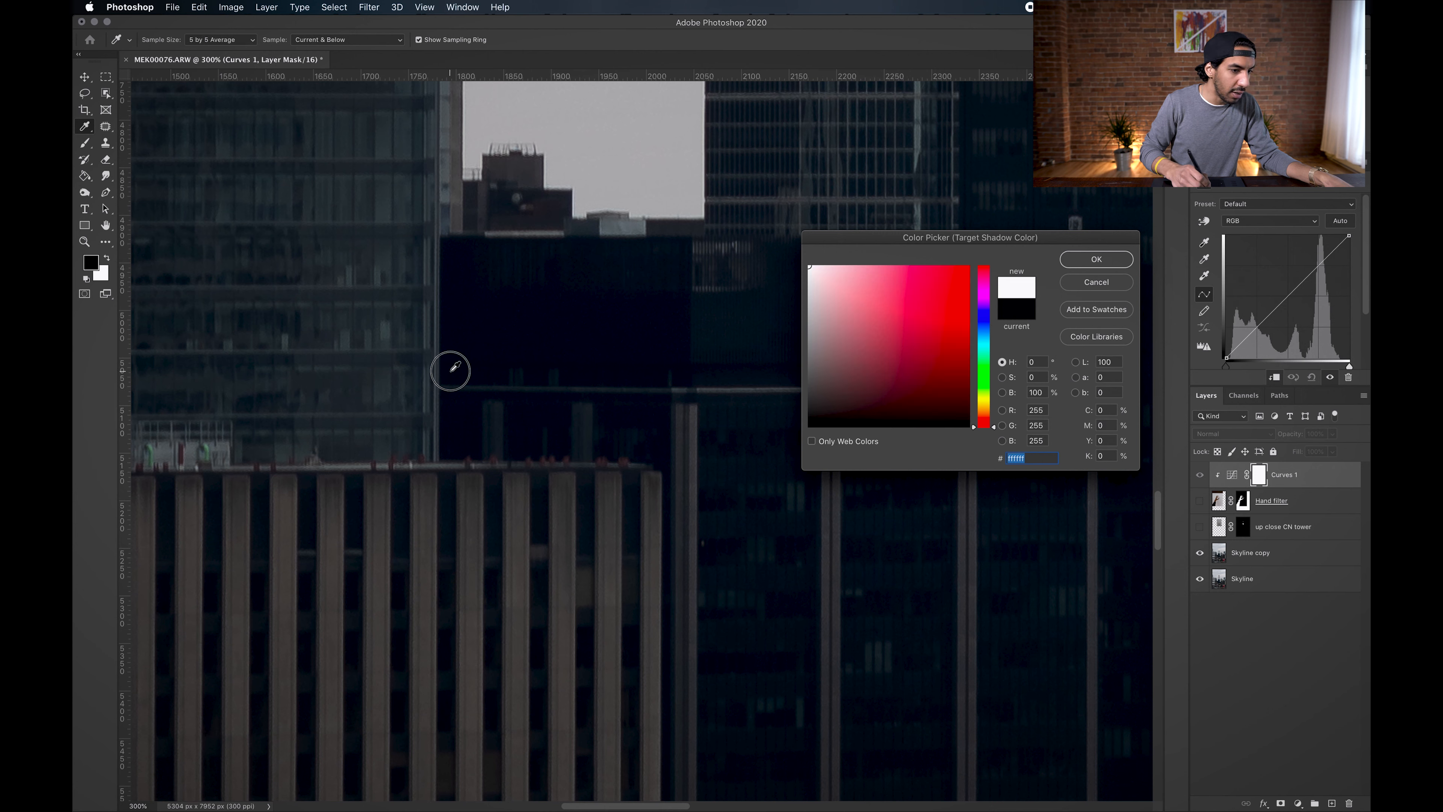
click(1092, 284)
Step: Set the Curves target shadow color to 101115, sampled from the dark skyline buildings, and save it as a default
click(1230, 476)
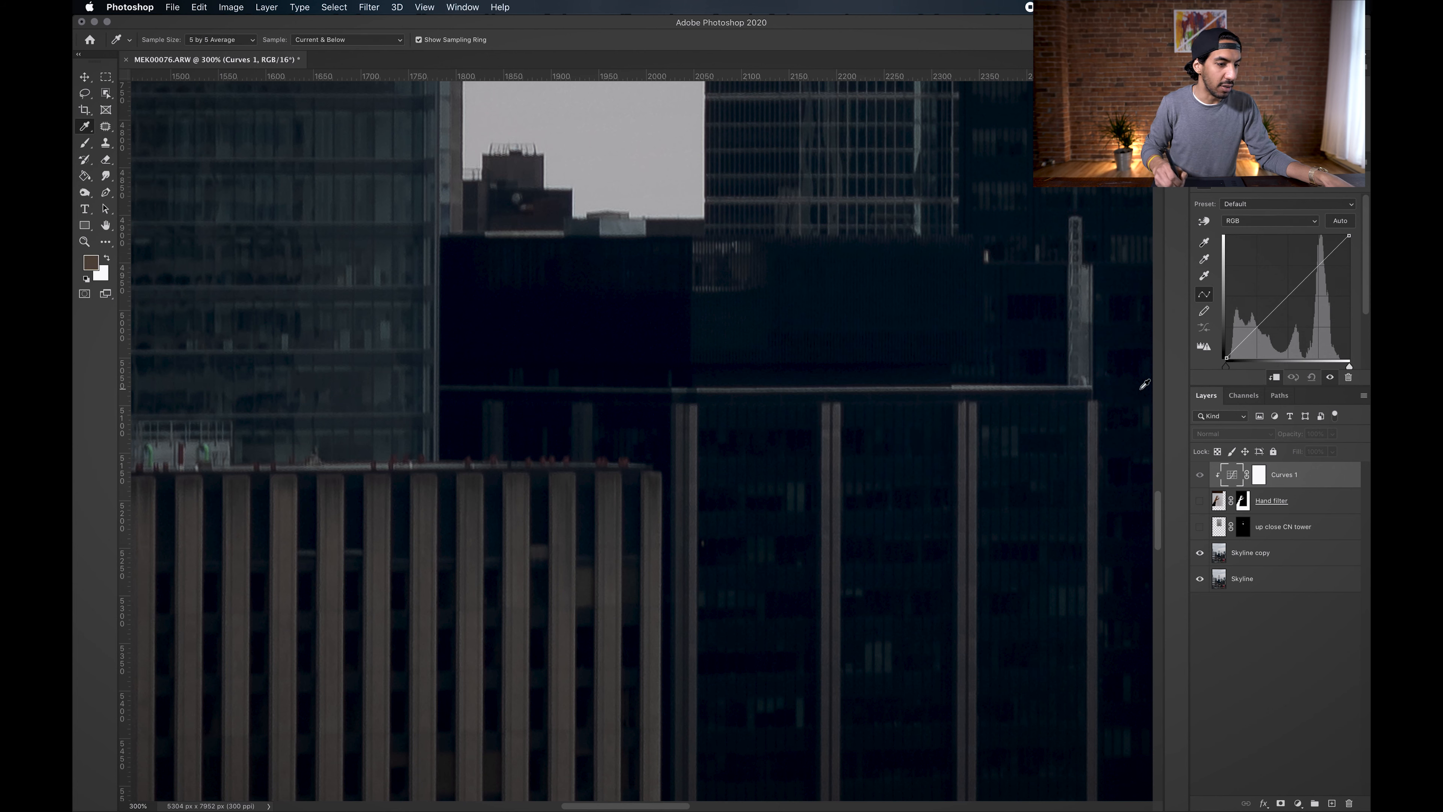
double_click(1204, 242)
scroll(717, 398, down, 5)
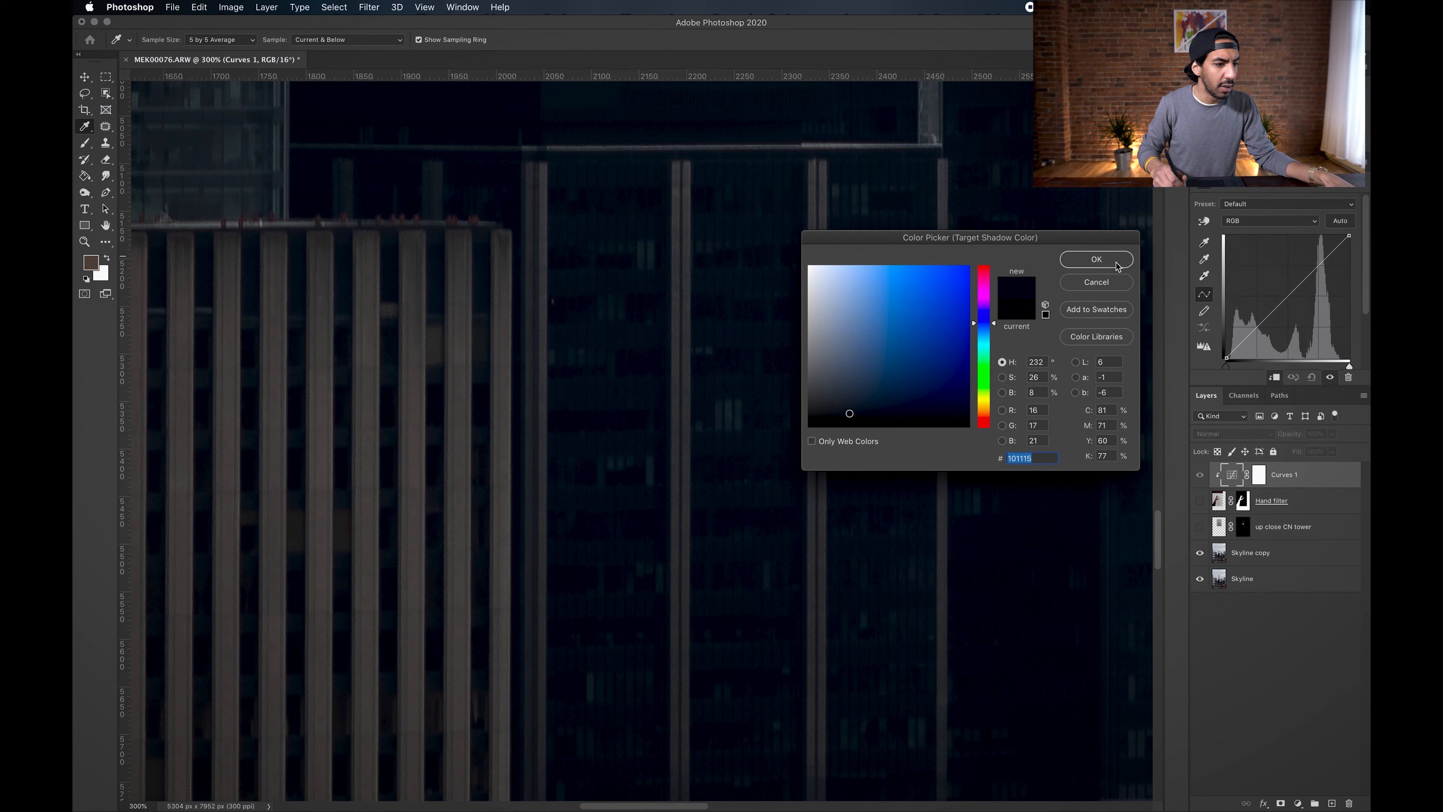
click(1096, 259)
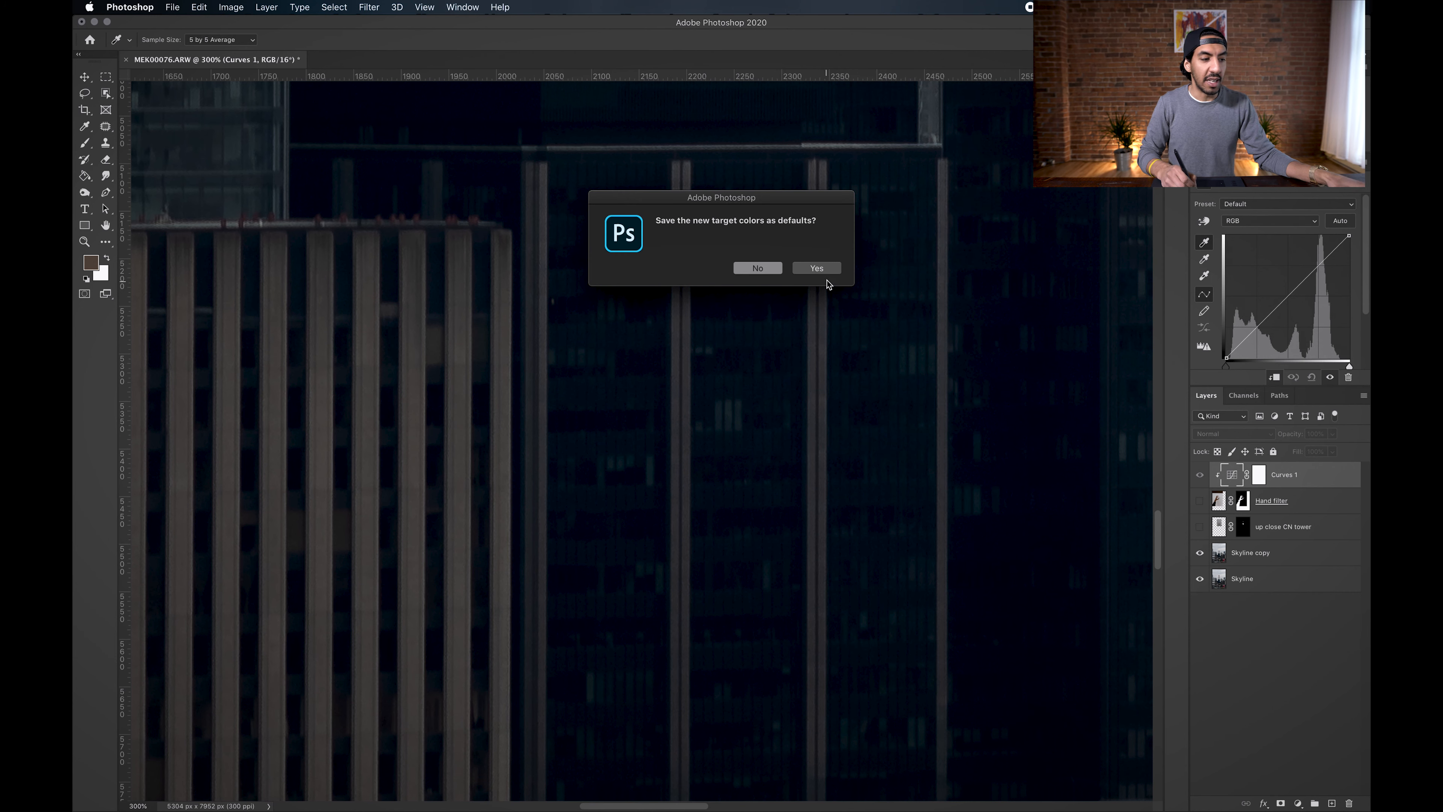
click(833, 268)
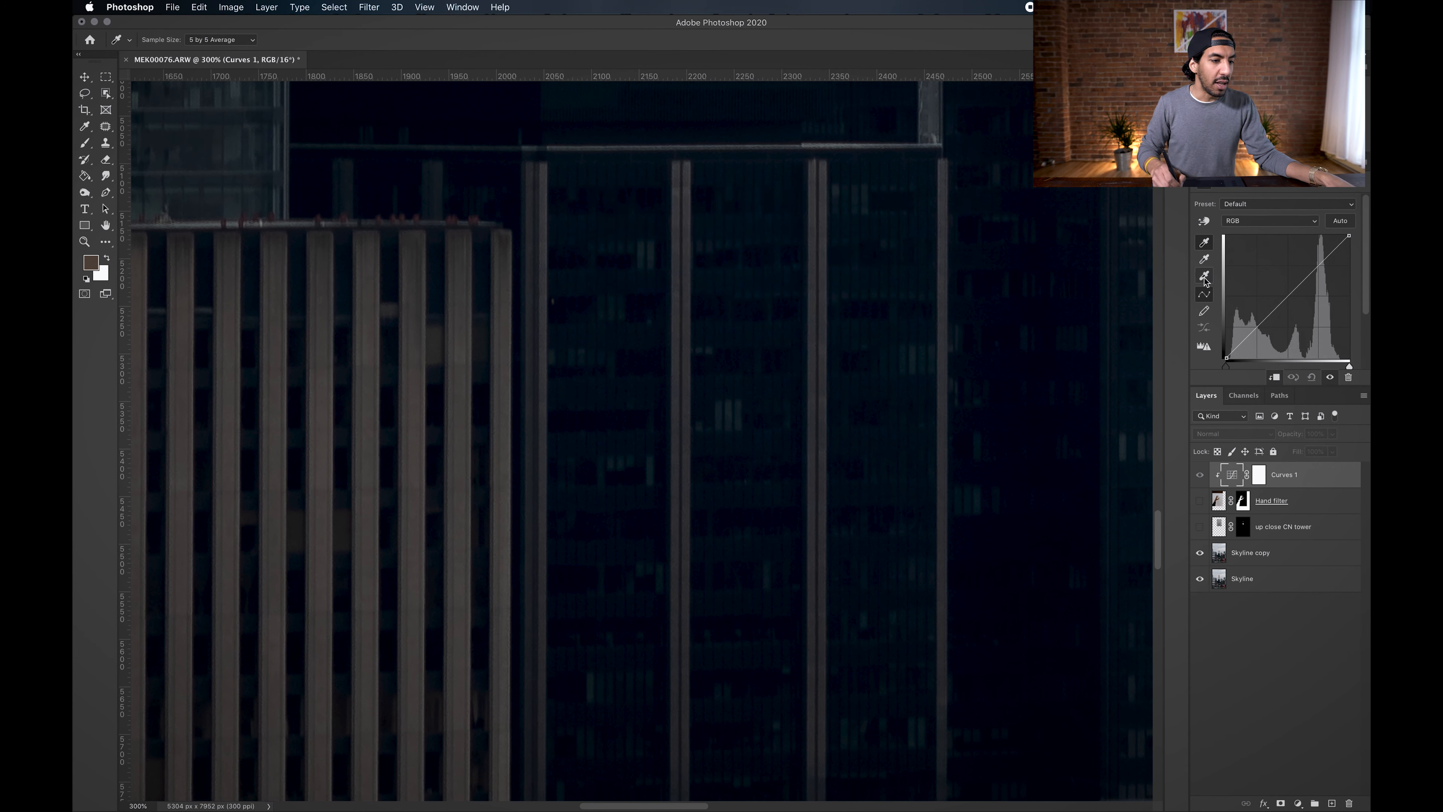
Step: Set the Curves target highlight color to cccdcf, sampled from the bright clouds in the sky, and save it as a default
double_click(1205, 278)
key(super+minus)
key(super+minus)
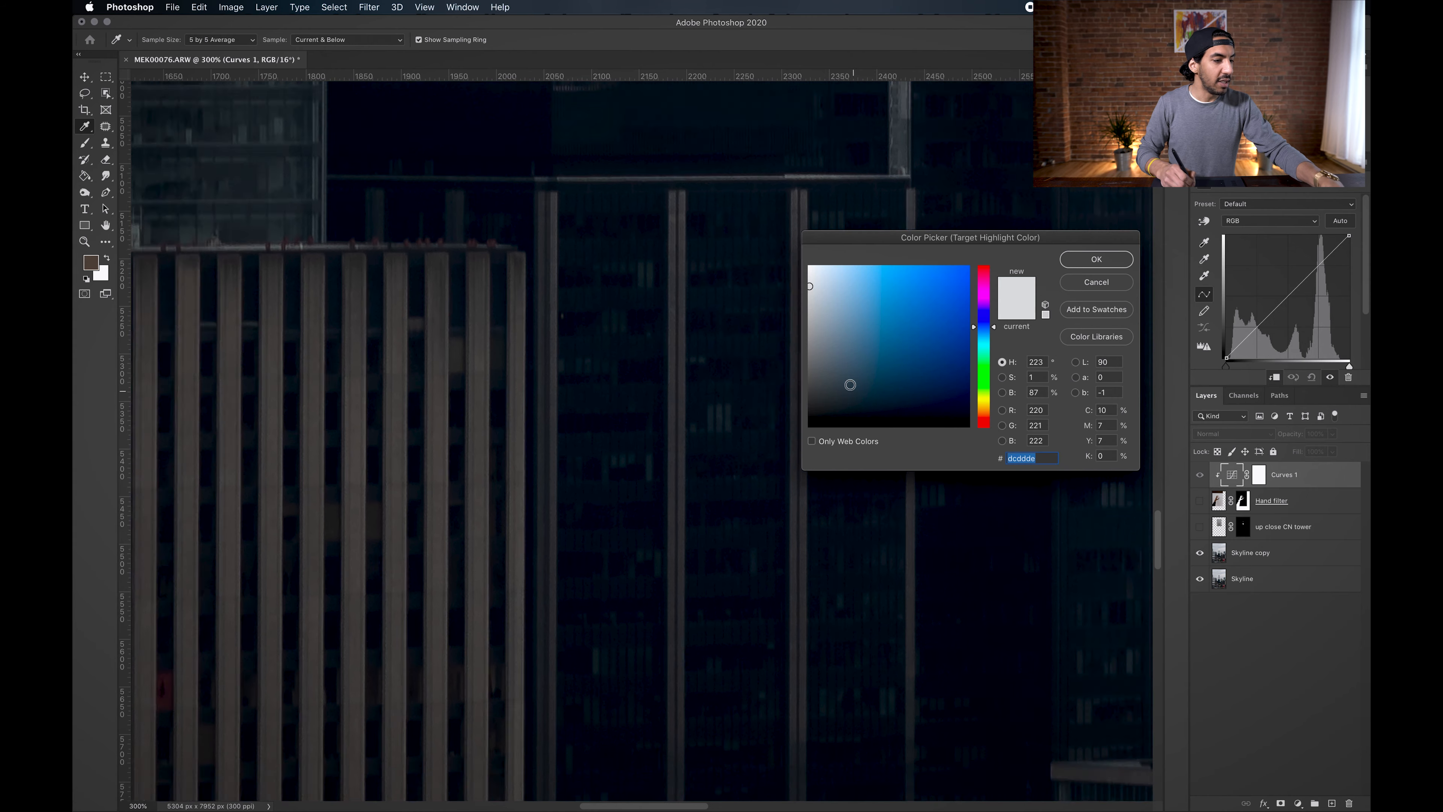
key(super+minus)
key(super+minus)
key(super+minus)
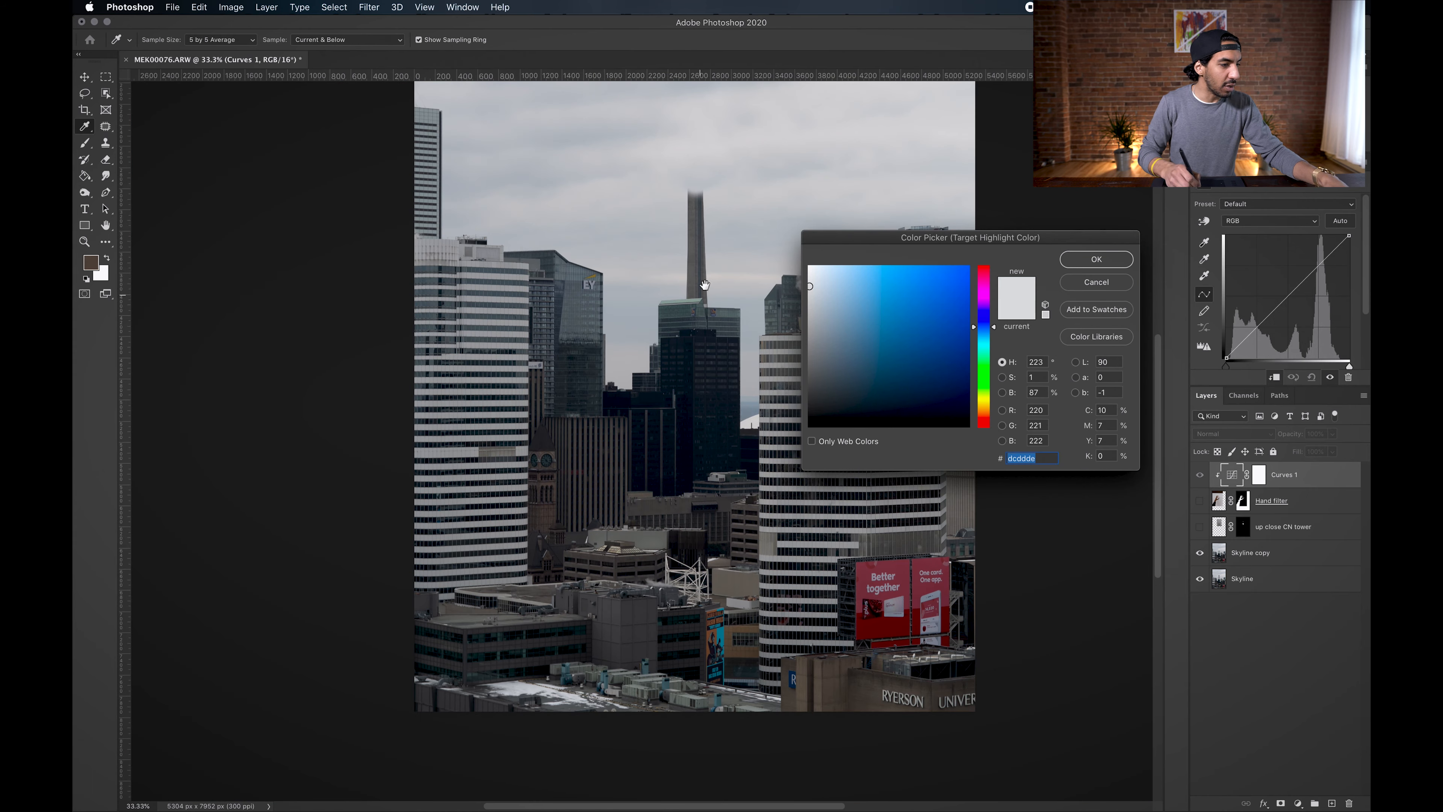
drag(687, 355, 625, 470)
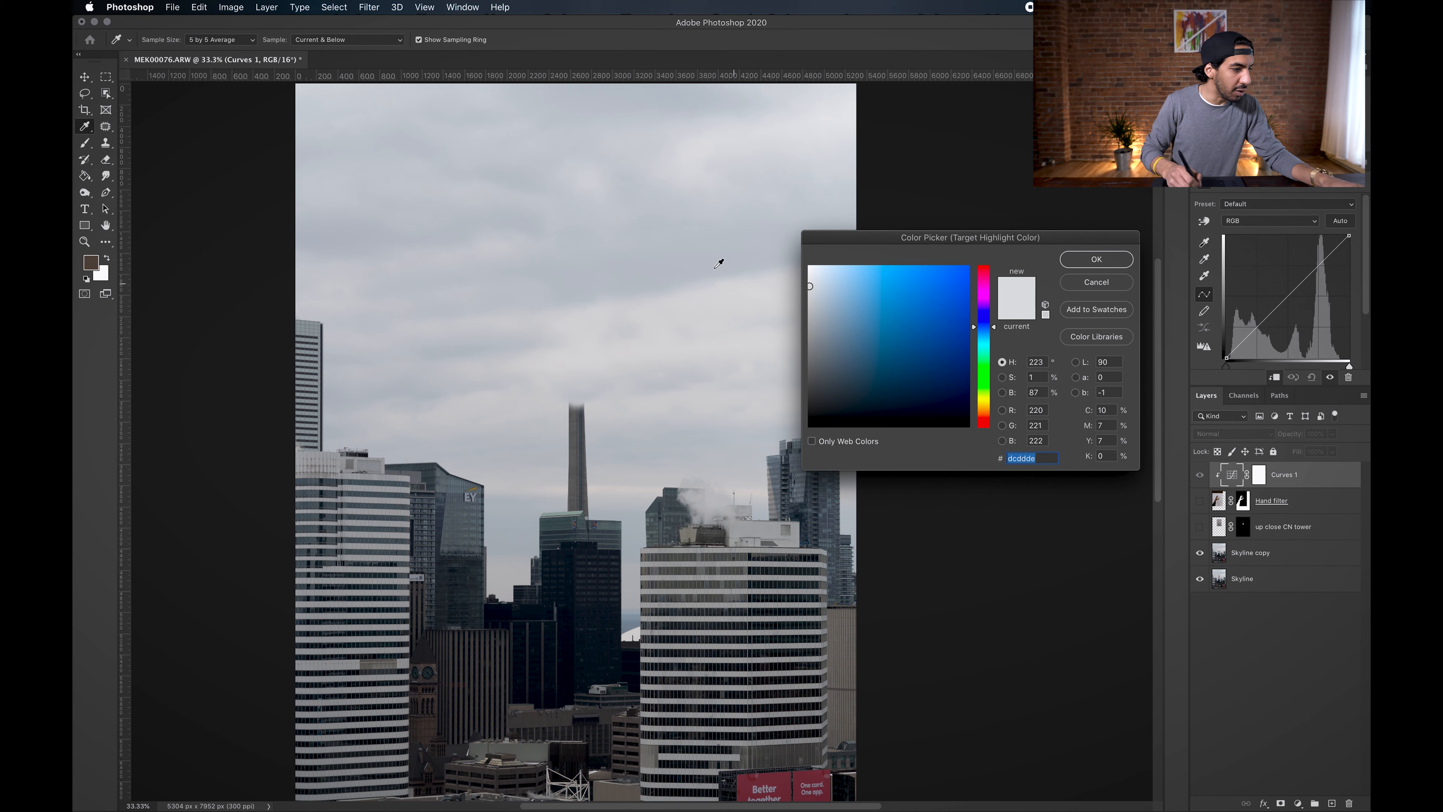
click(665, 297)
drag(684, 314, 685, 311)
drag(643, 485, 622, 489)
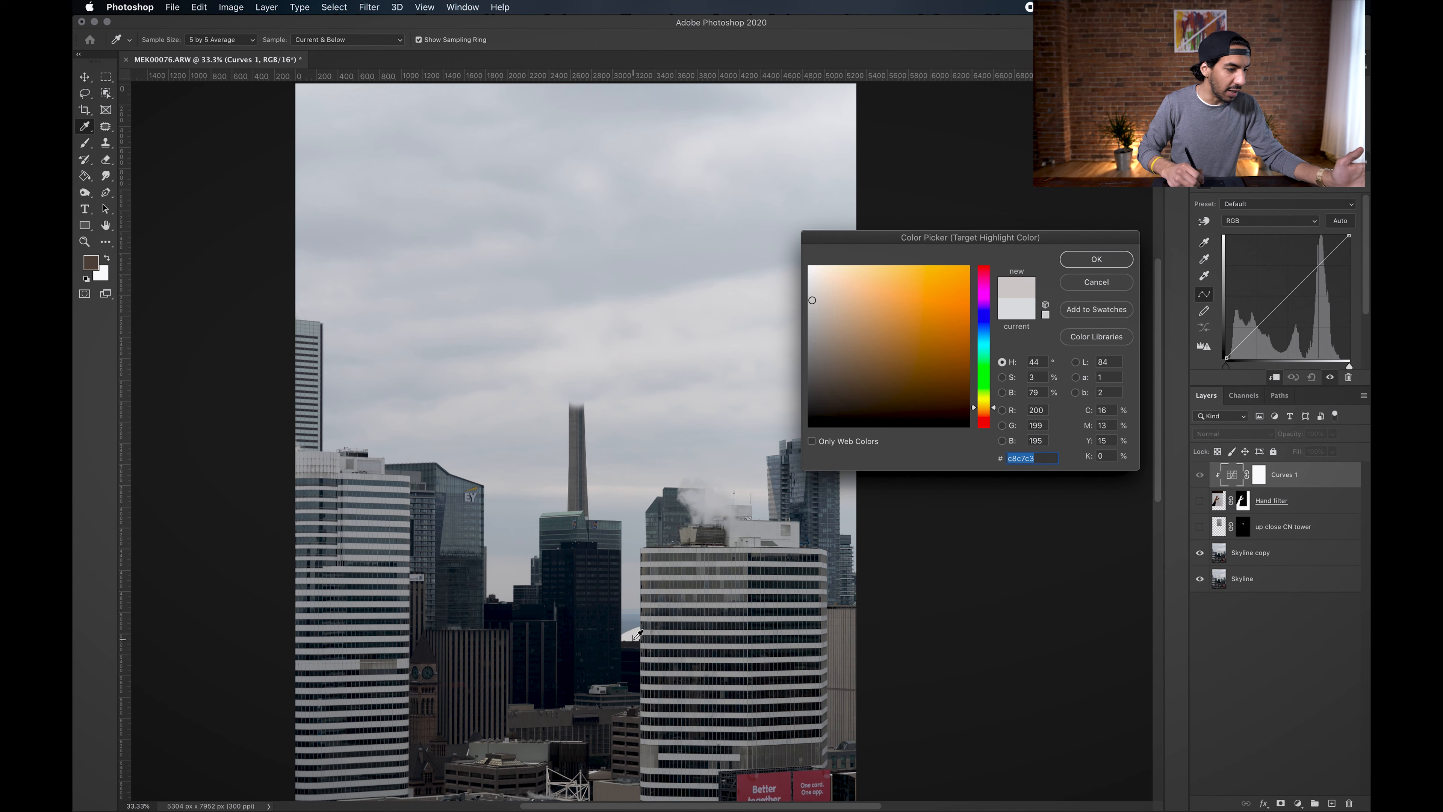
click(628, 630)
drag(628, 406, 531, 502)
click(615, 378)
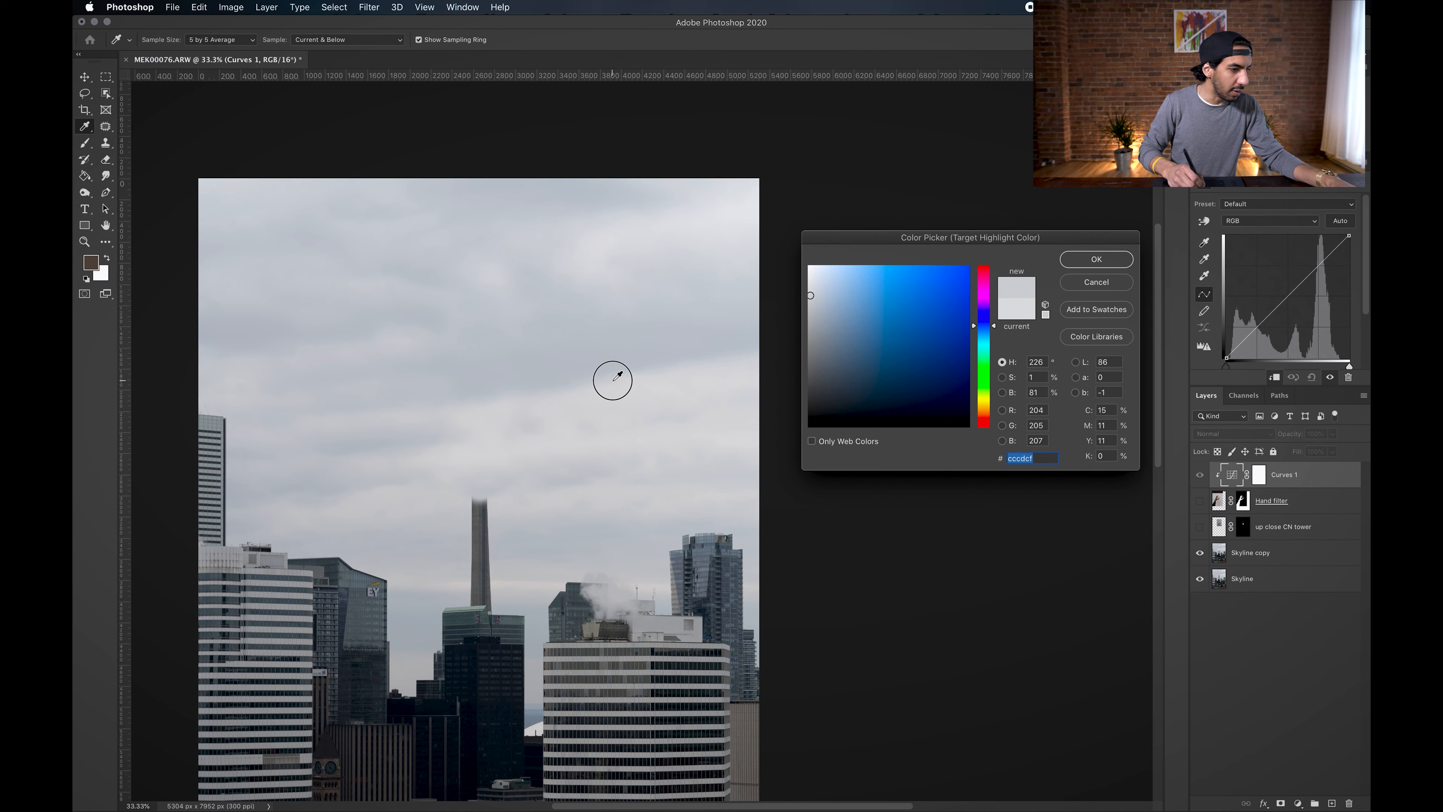
click(1072, 265)
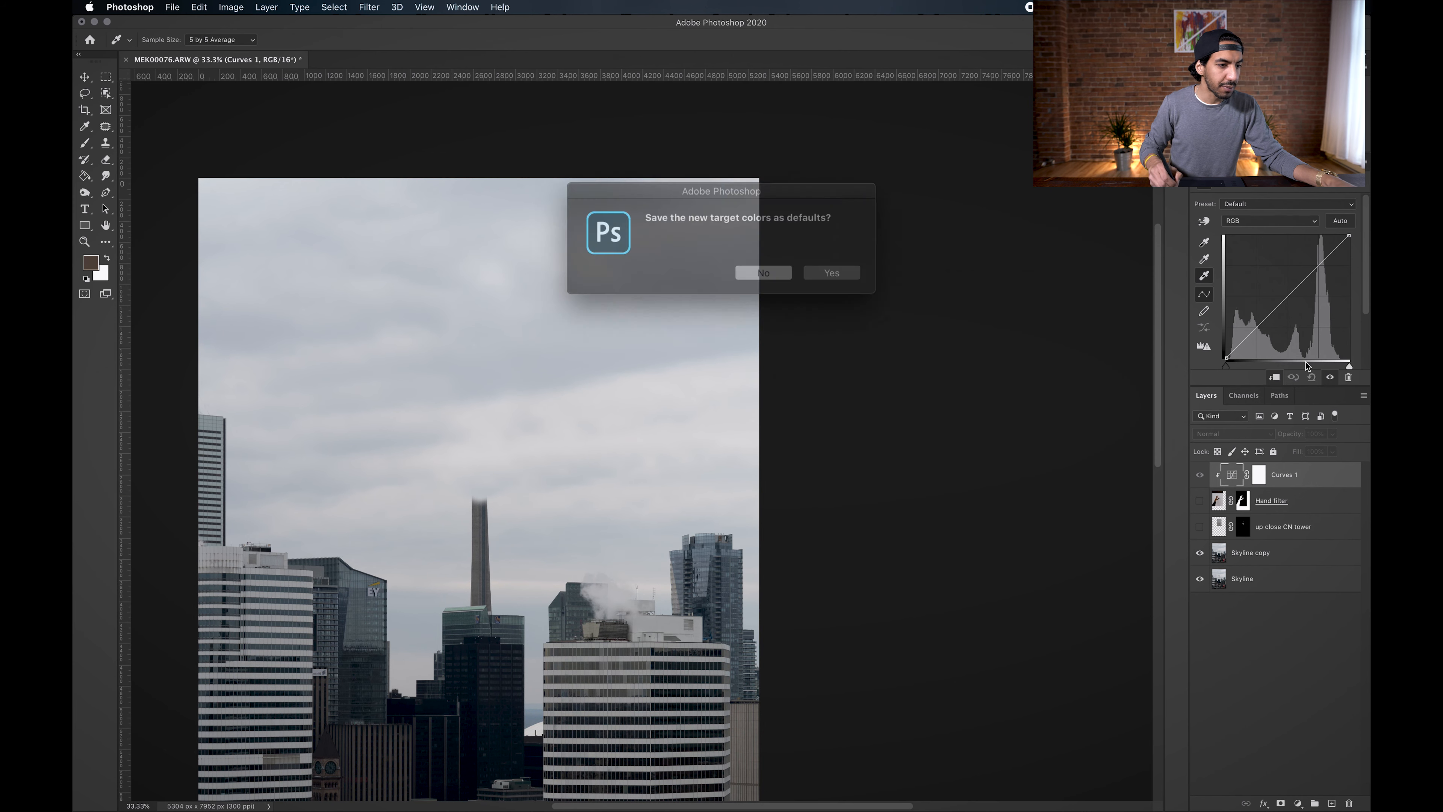
click(818, 264)
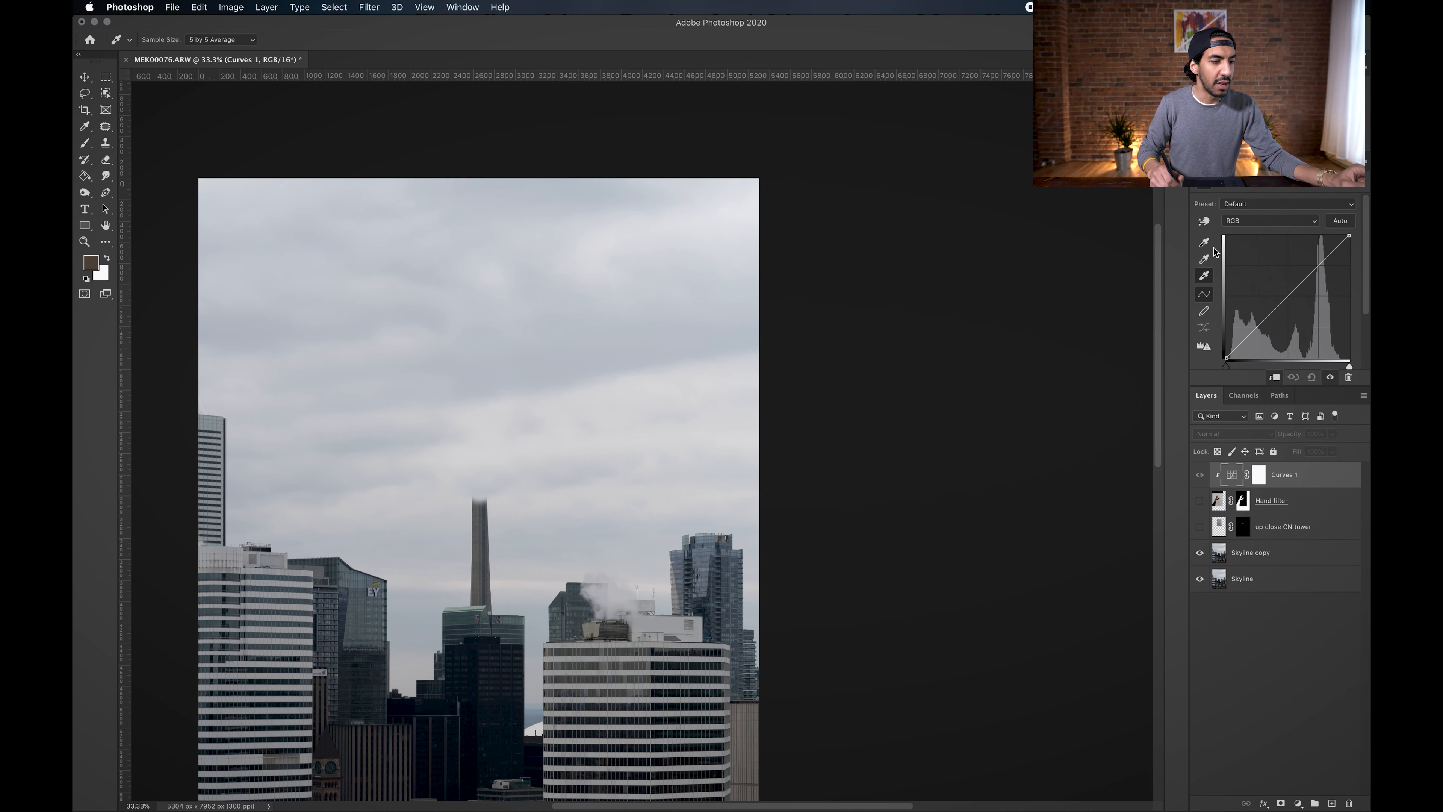
Step: Set the Curves target midtone color to 868a8d, sampled from the tall striped building at the skyline's left edge, and save it as a default
double_click(1206, 260)
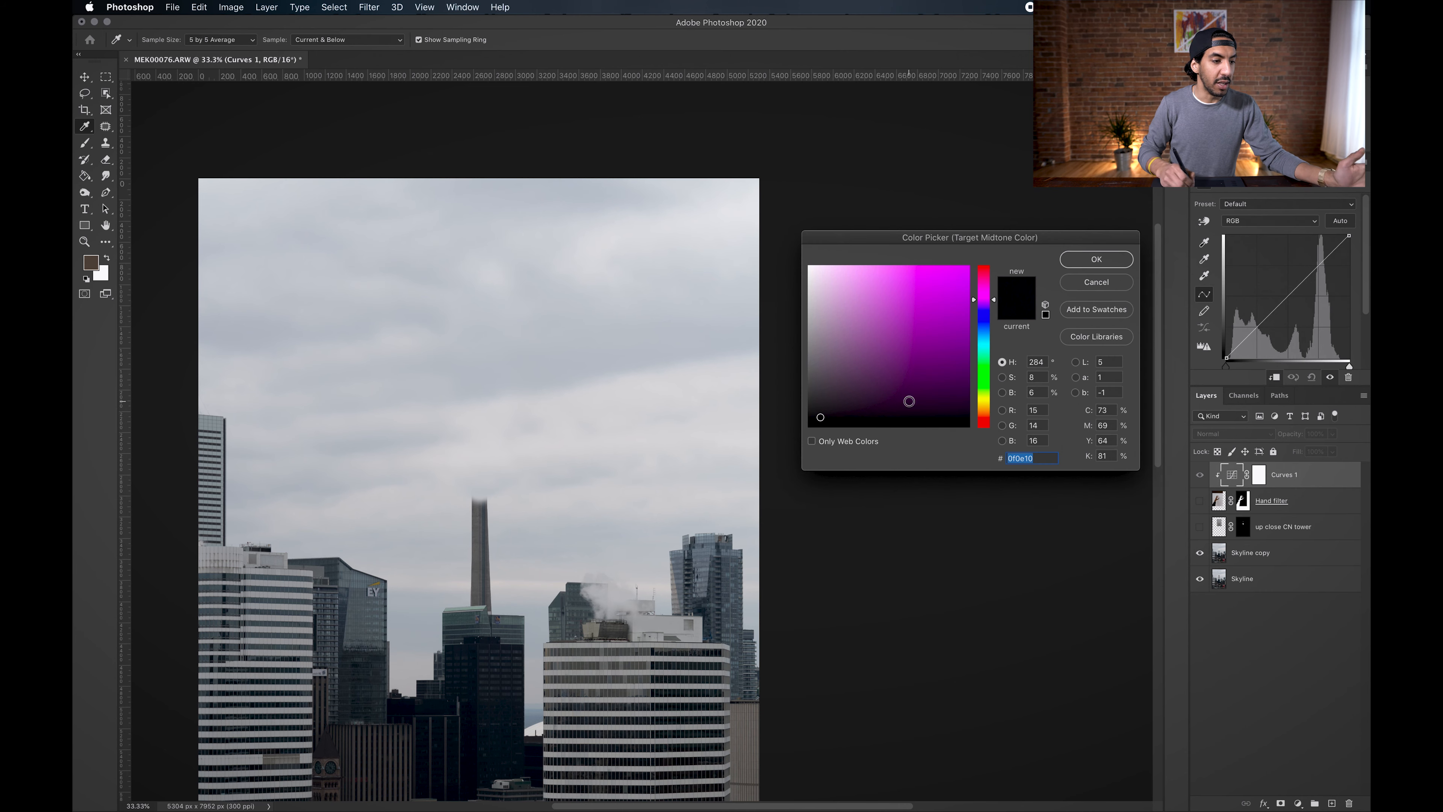
key(super+equal)
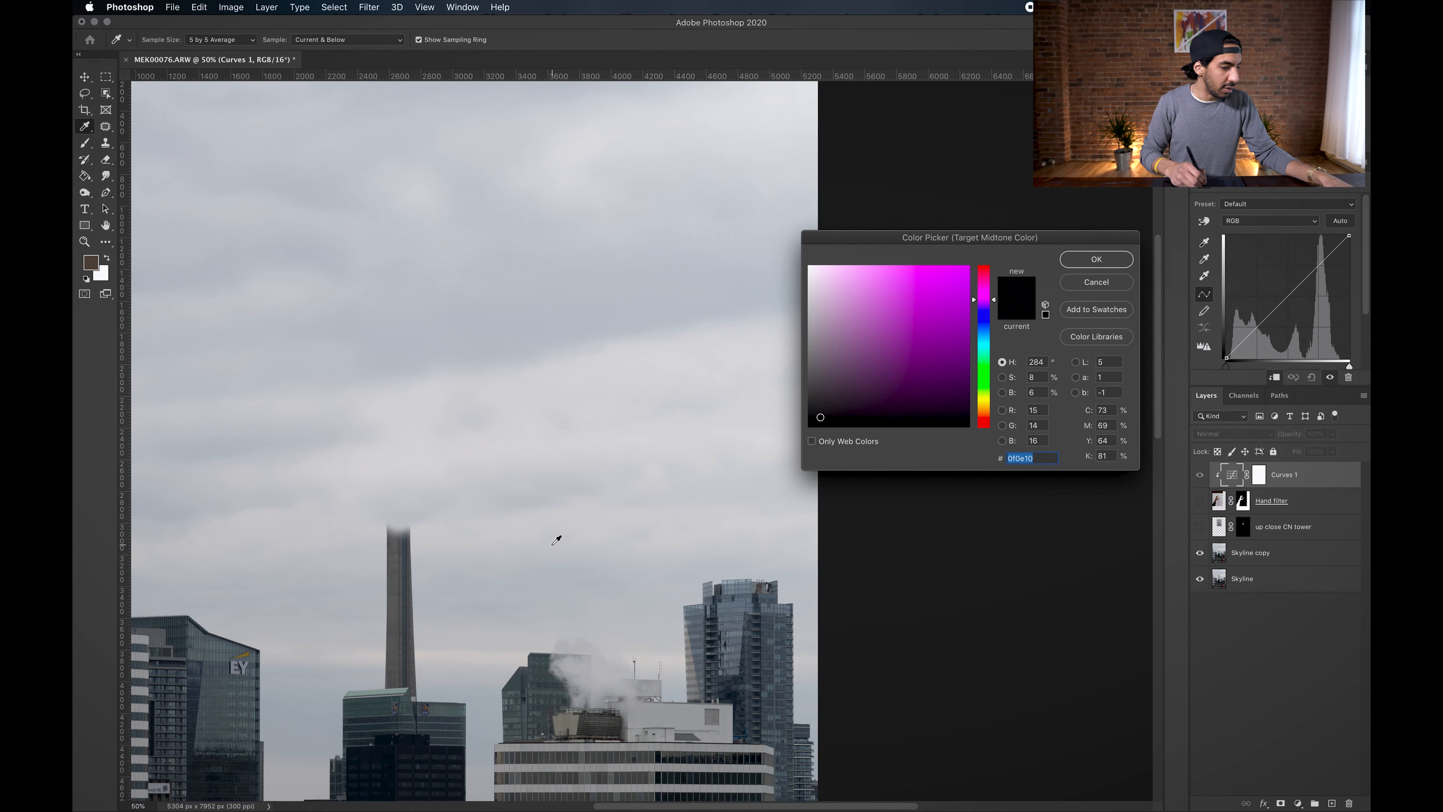
drag(515, 522, 651, 369)
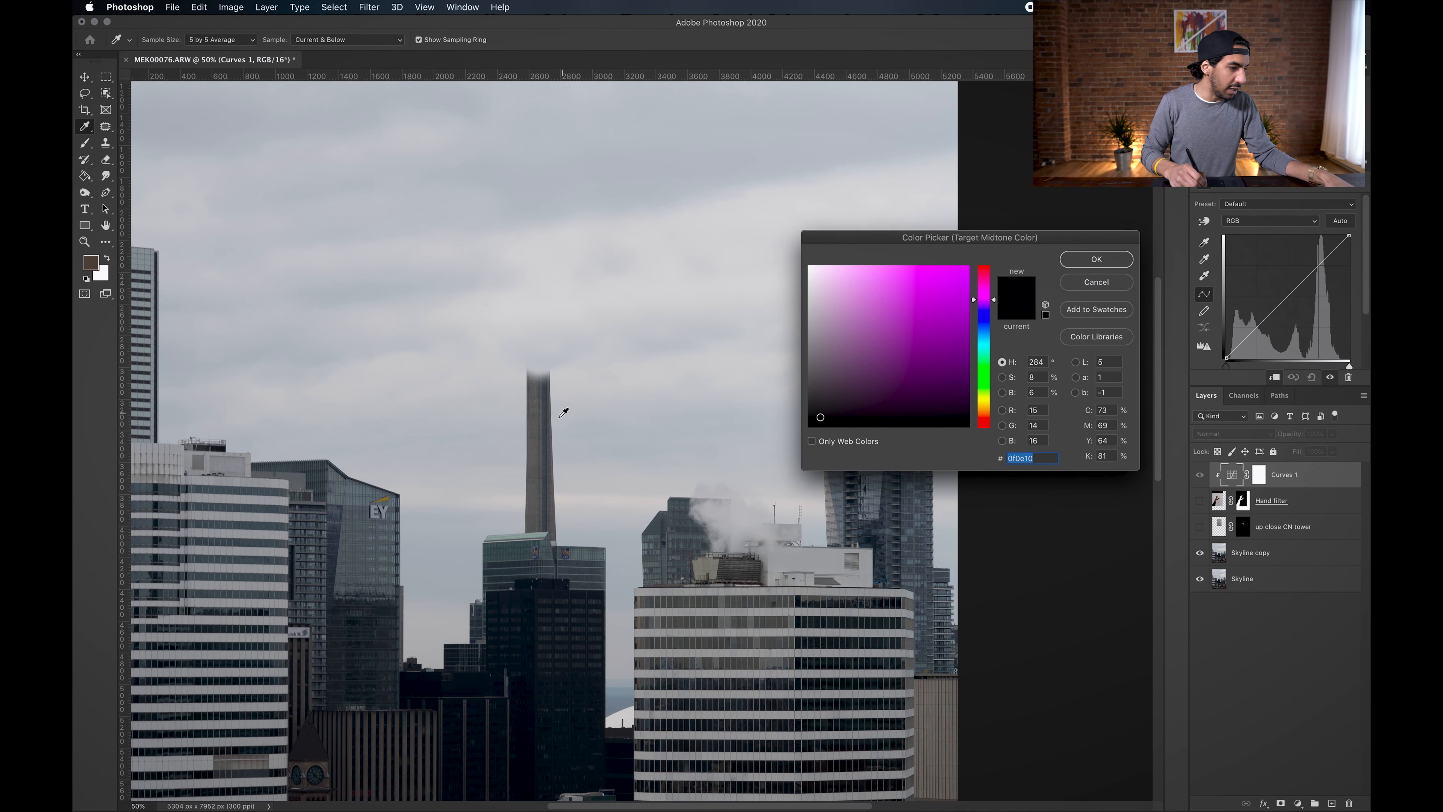
click(542, 409)
drag(302, 454, 483, 532)
click(305, 336)
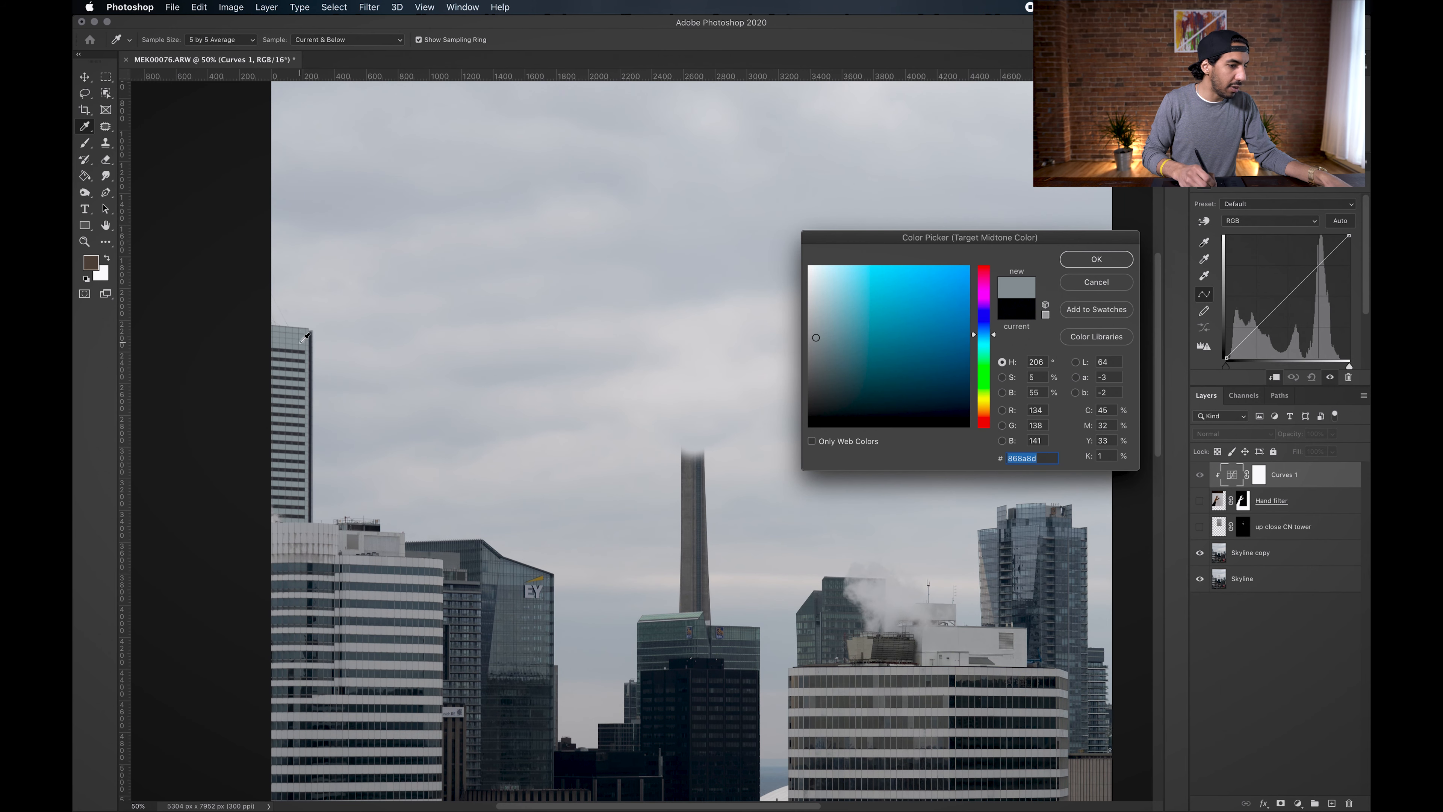
click(1097, 260)
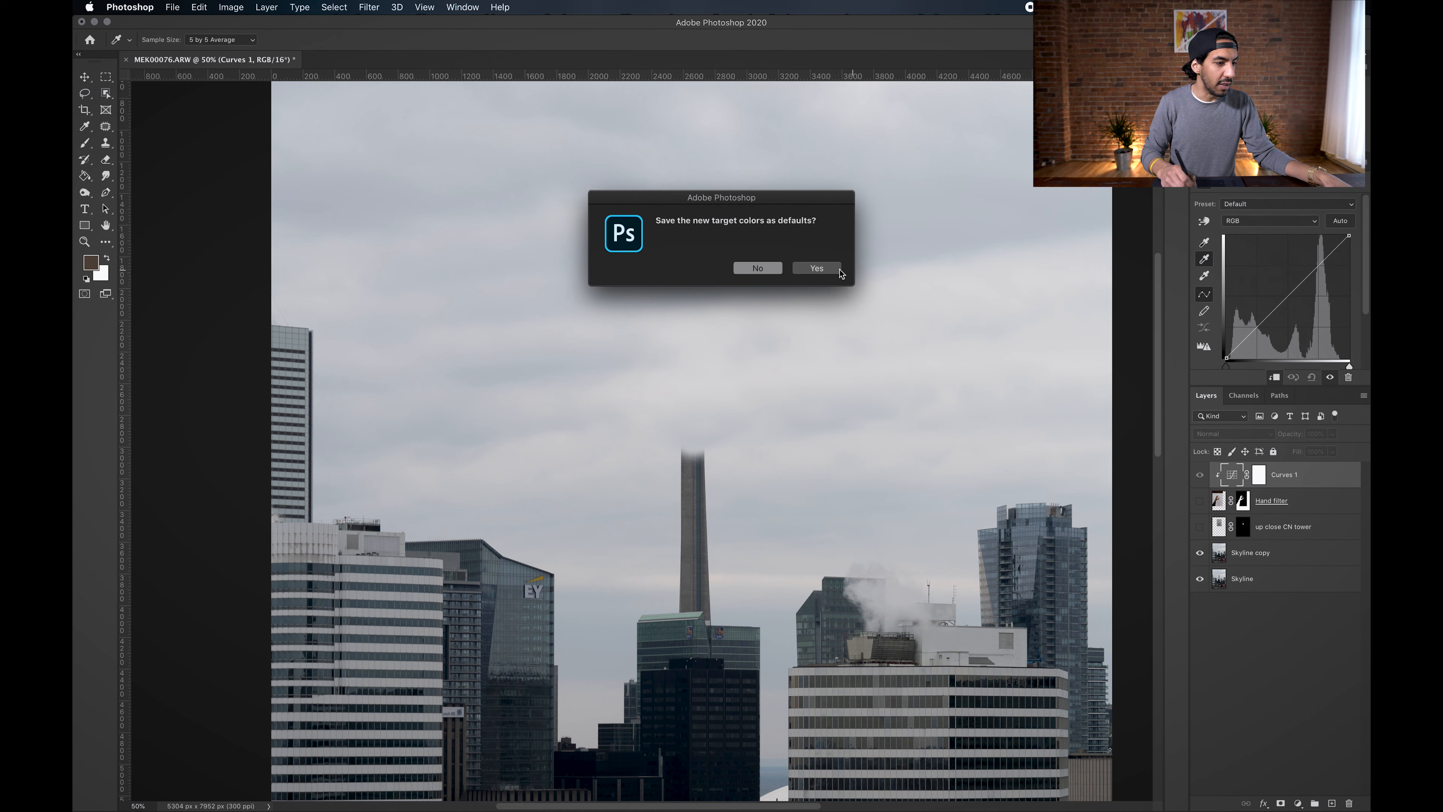
click(839, 269)
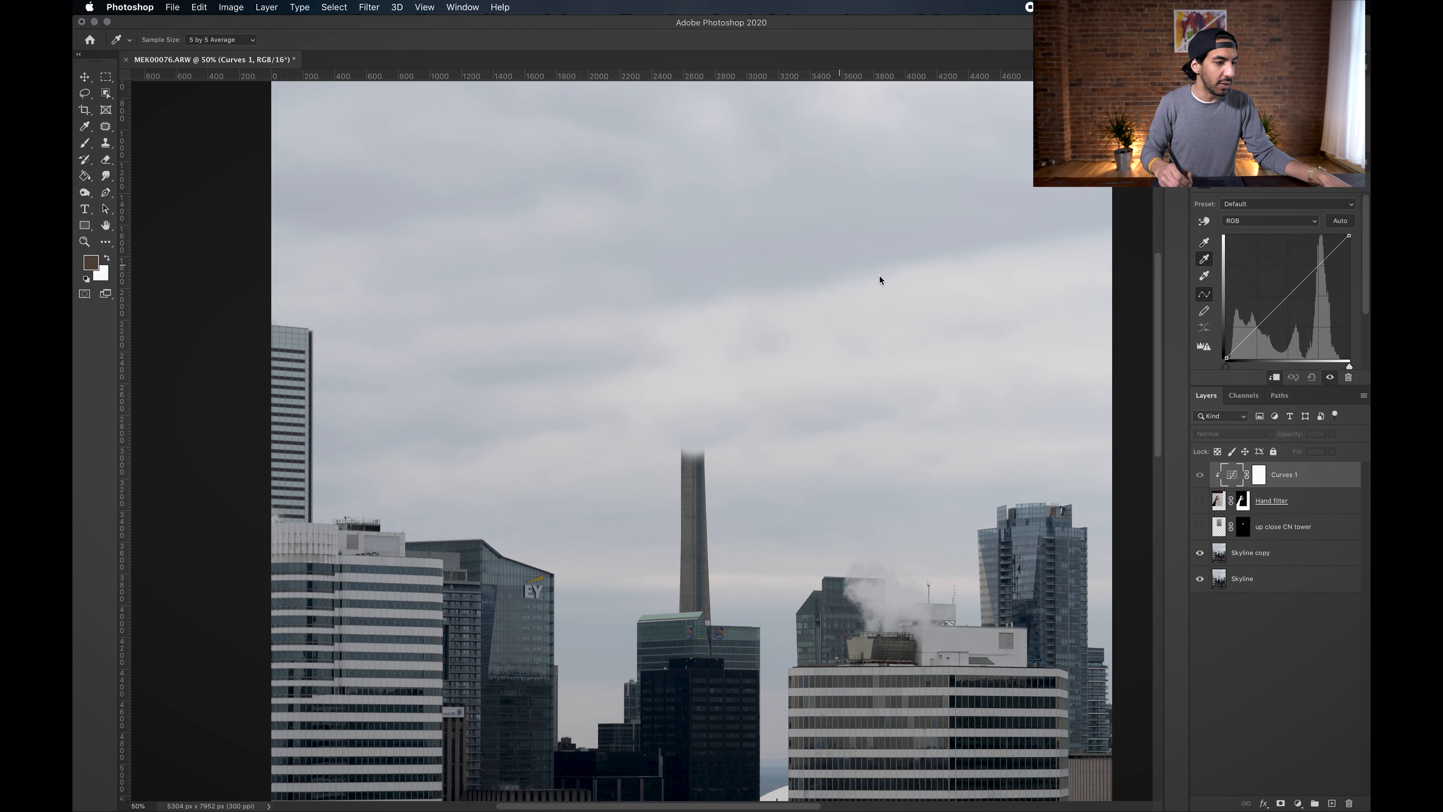
Step: Show the Hand filter layer and set the Curves black point by sampling the dark rim of the filter ring
click(1200, 501)
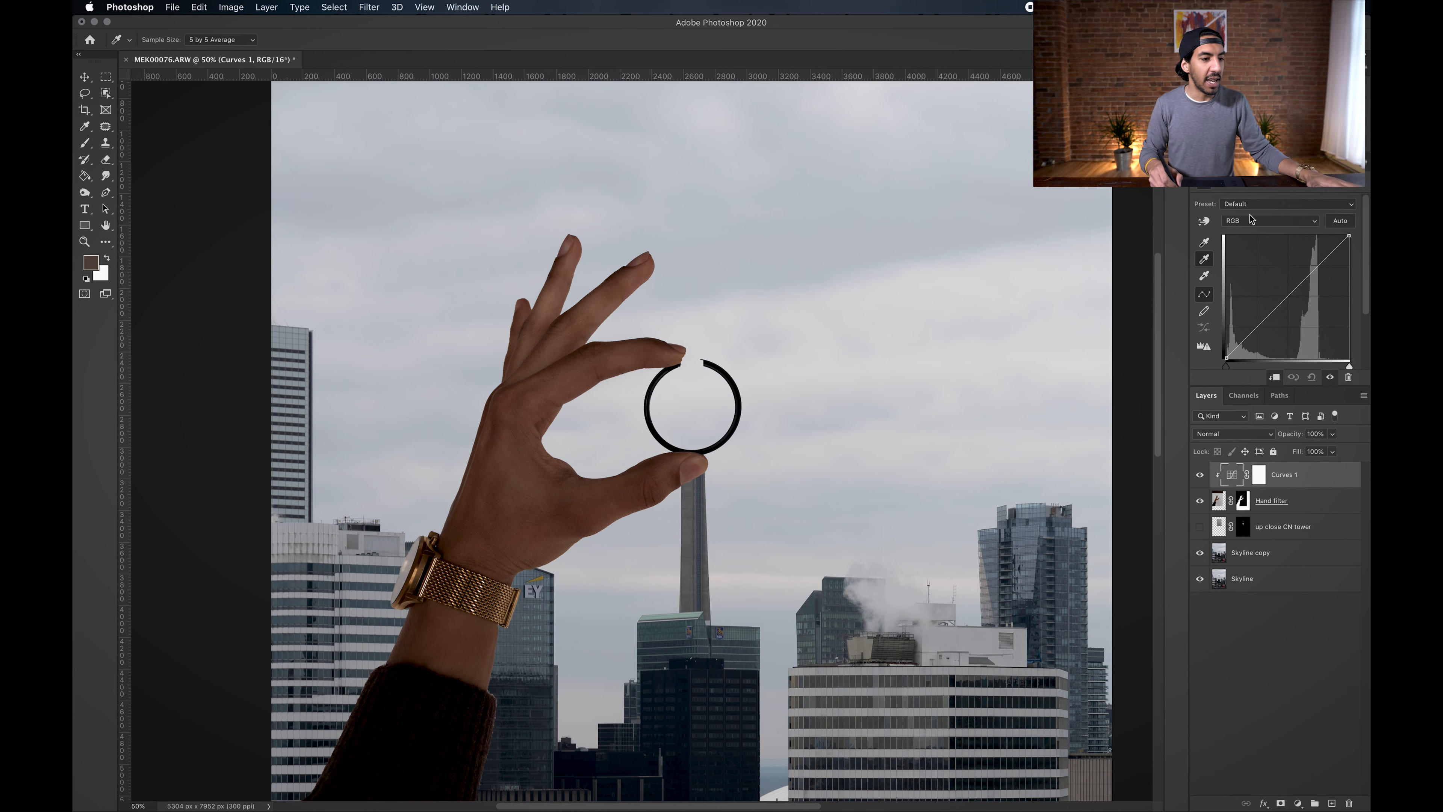
click(1206, 243)
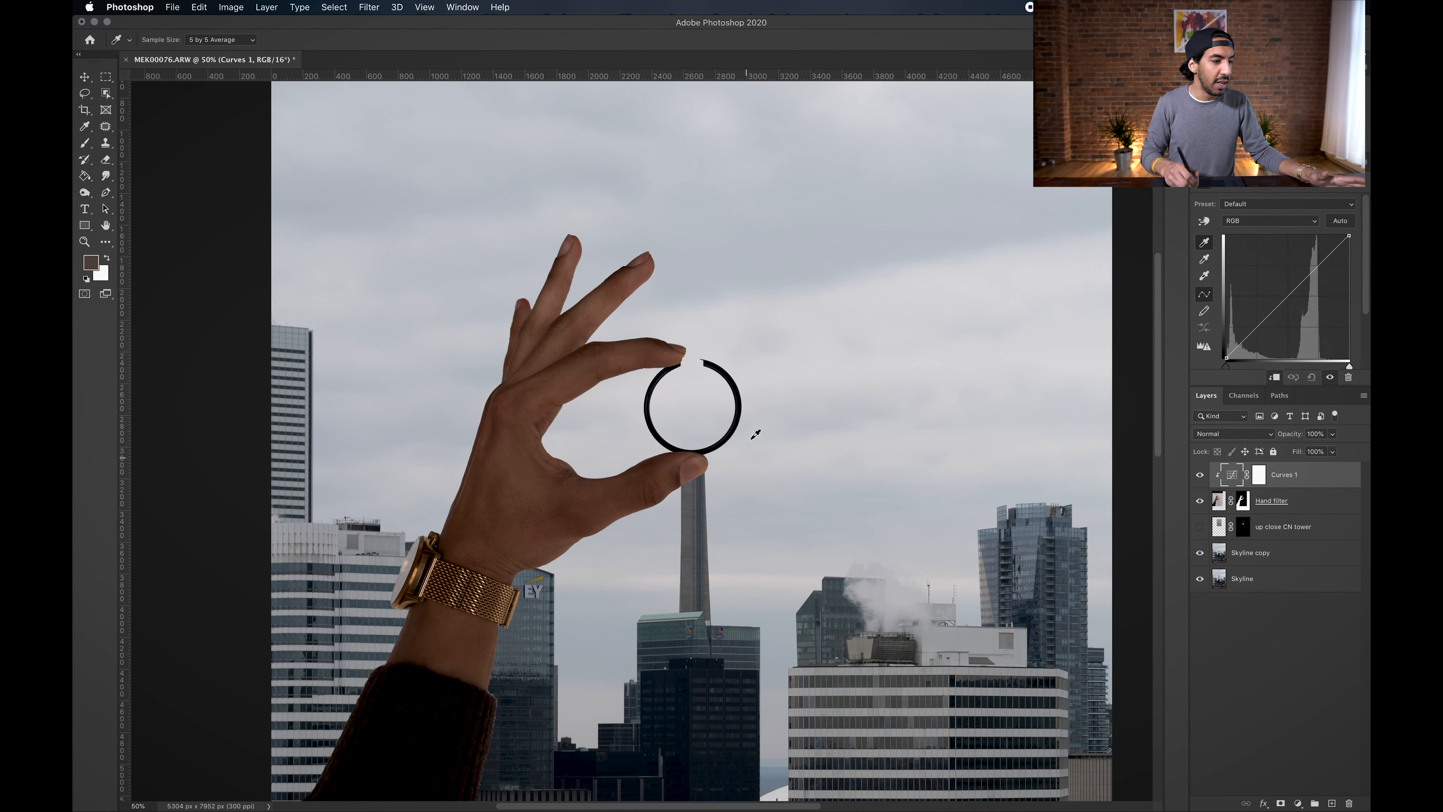
key(super+equal)
key(super+equal)
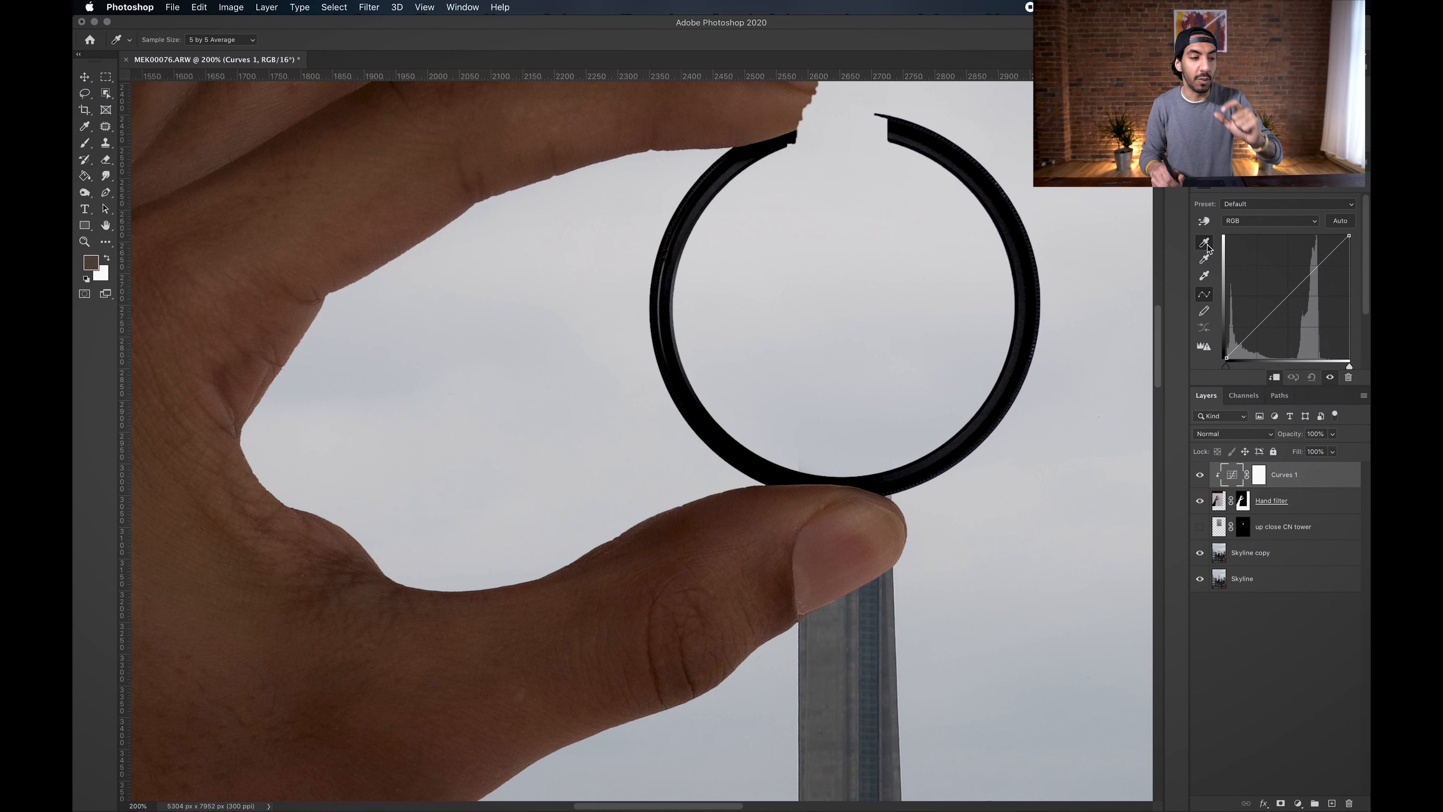
click(1022, 233)
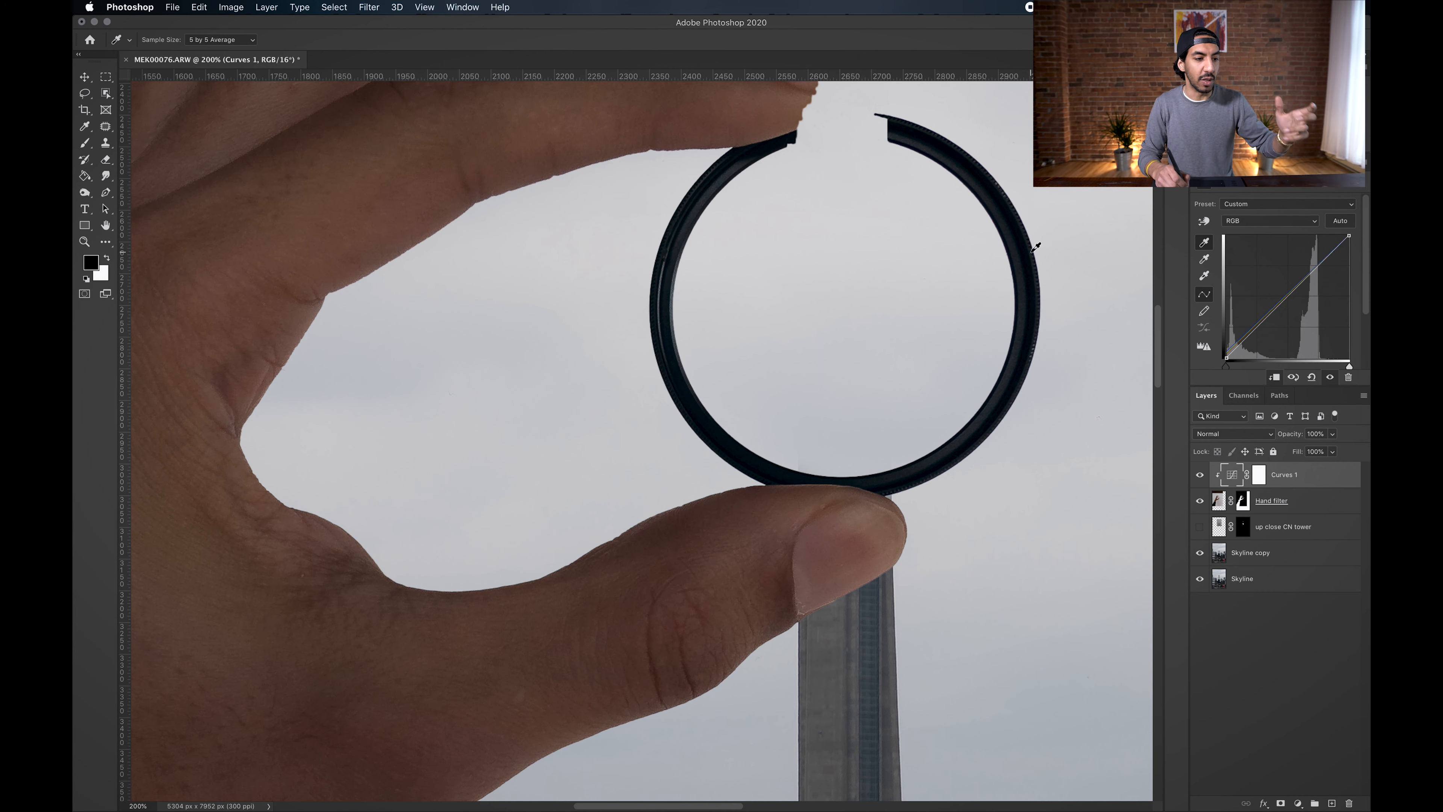
Step: Set the Curves white point by sampling the bright background between the hand and the filter ring
click(1203, 277)
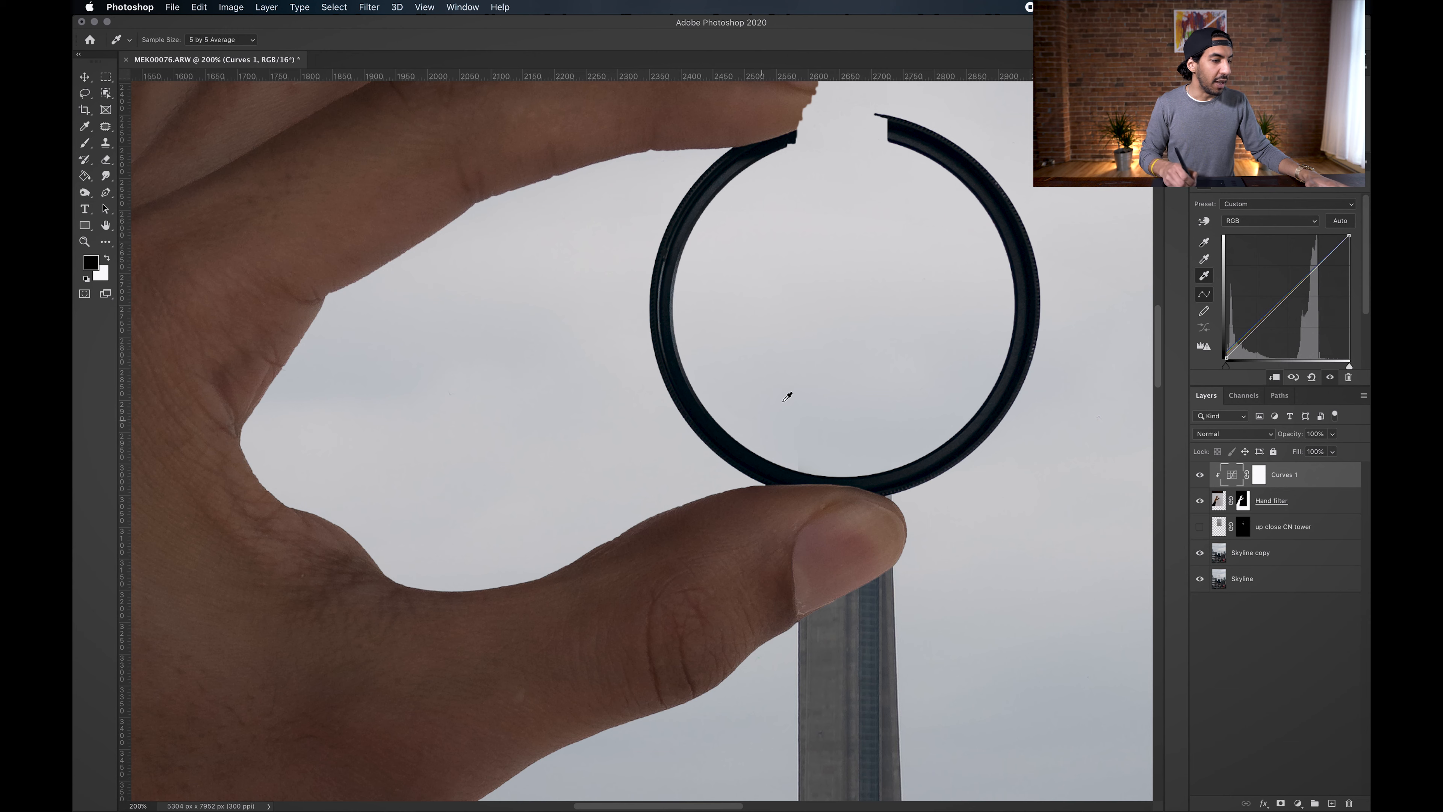
key(super+minus)
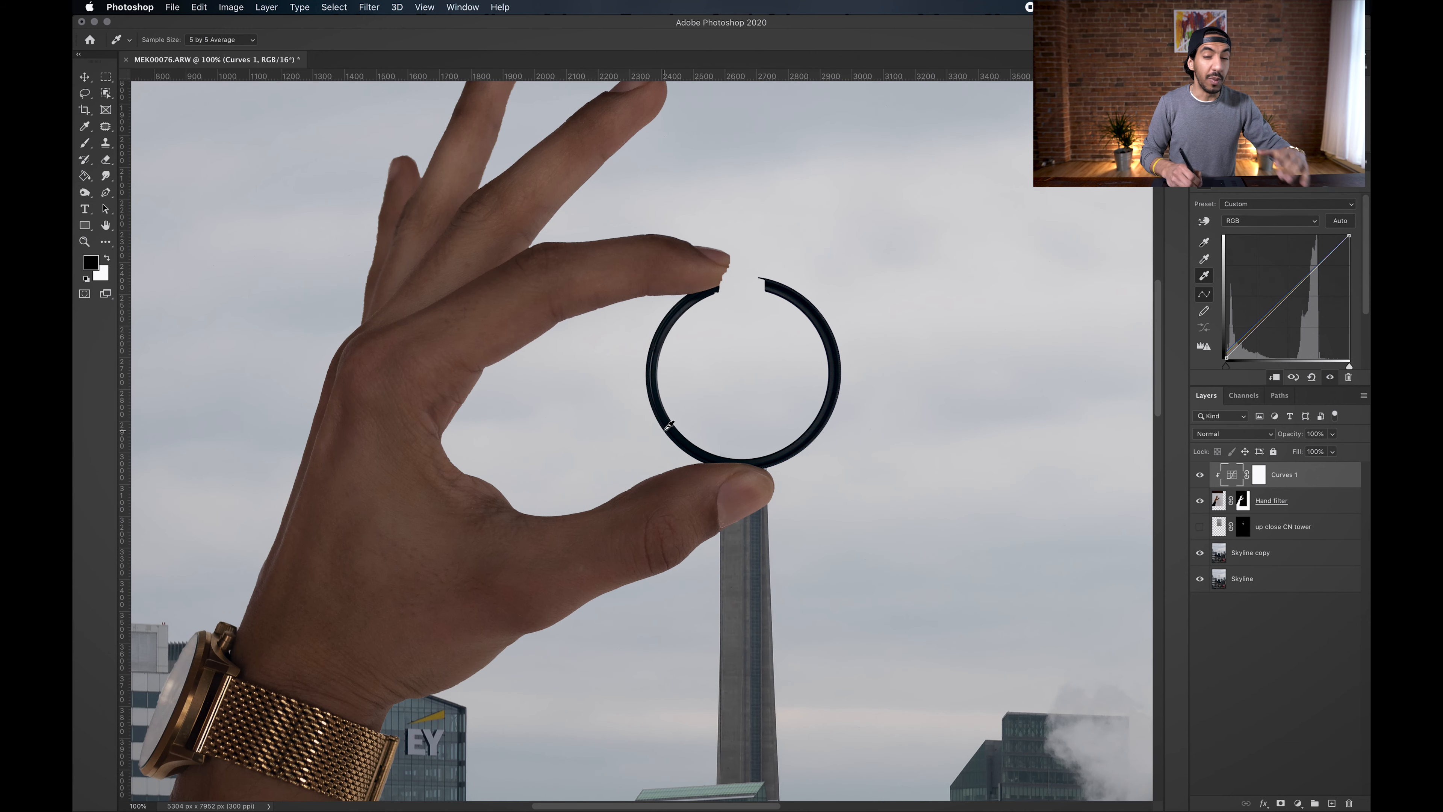
click(581, 413)
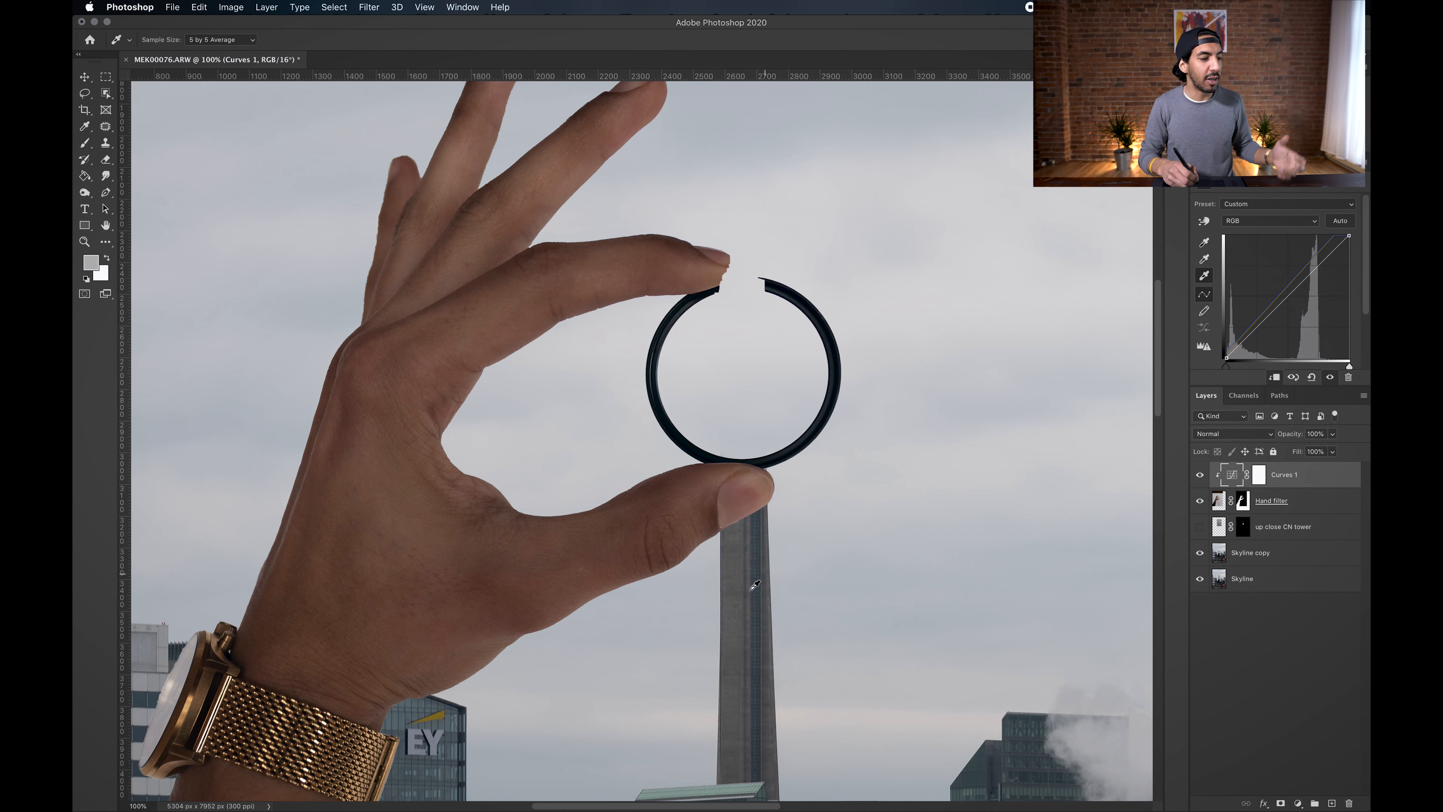
Step: Try setting the Curves gray point by sampling the skin on the back of the hand
click(1205, 259)
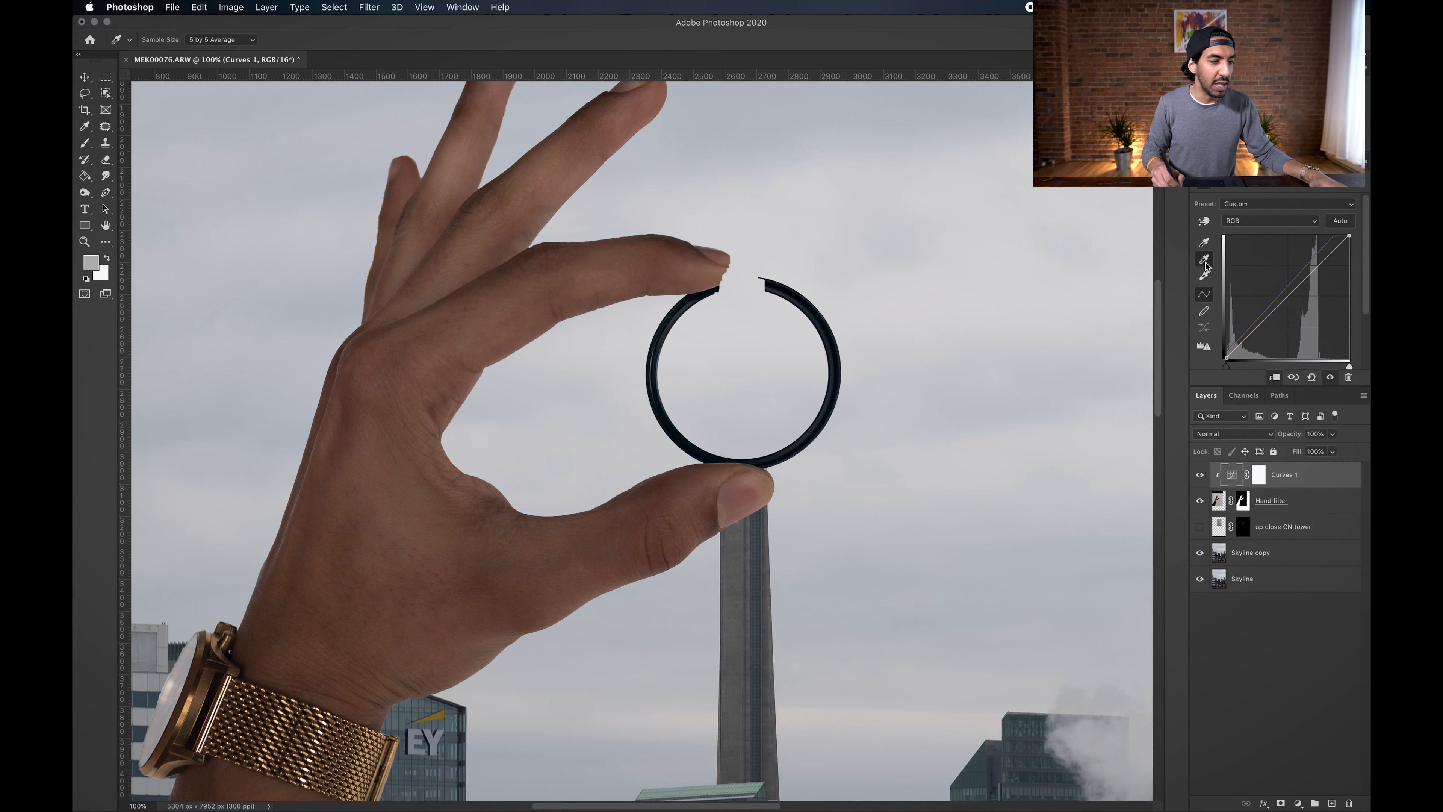
key(super+minus)
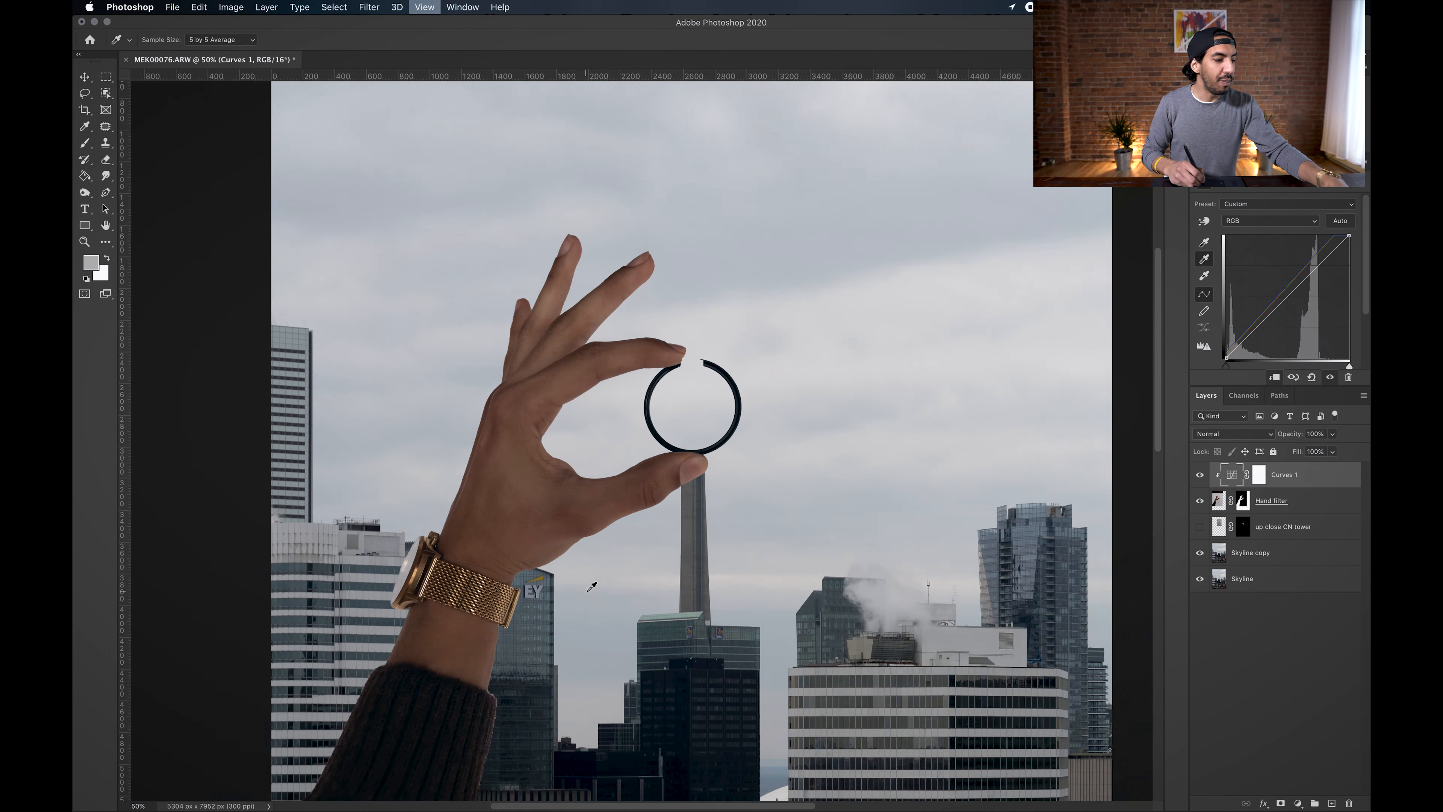
drag(582, 614, 712, 403)
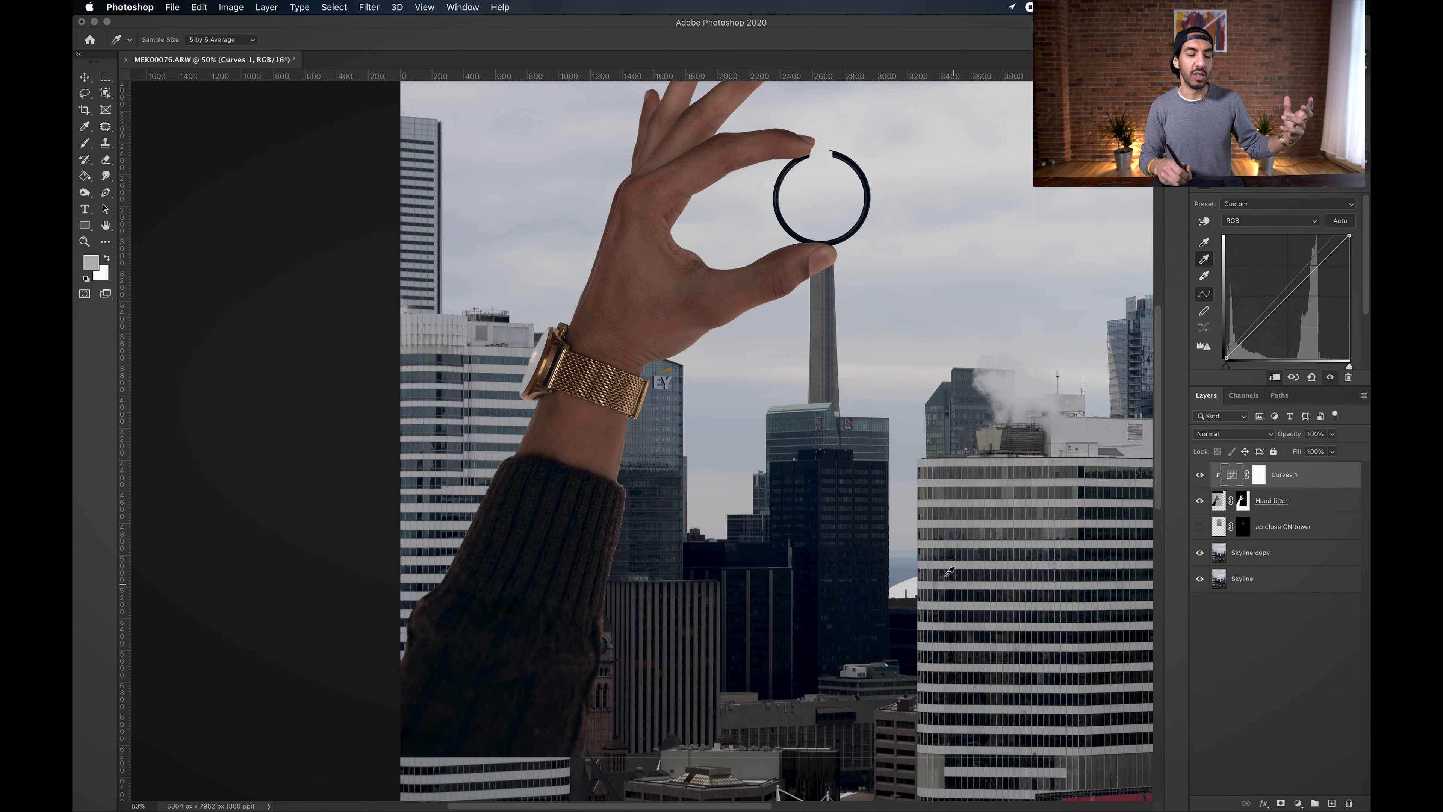
click(640, 323)
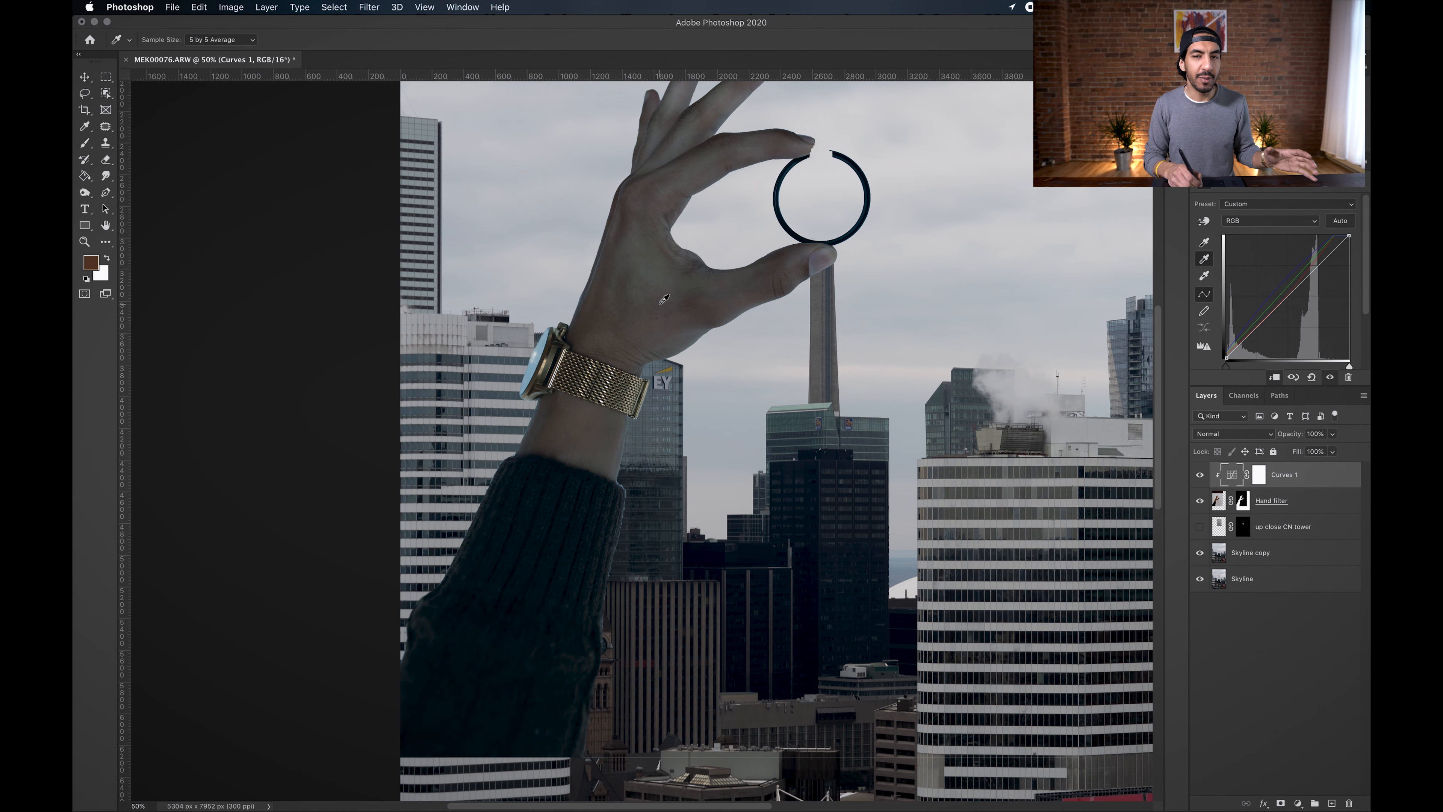
click(627, 324)
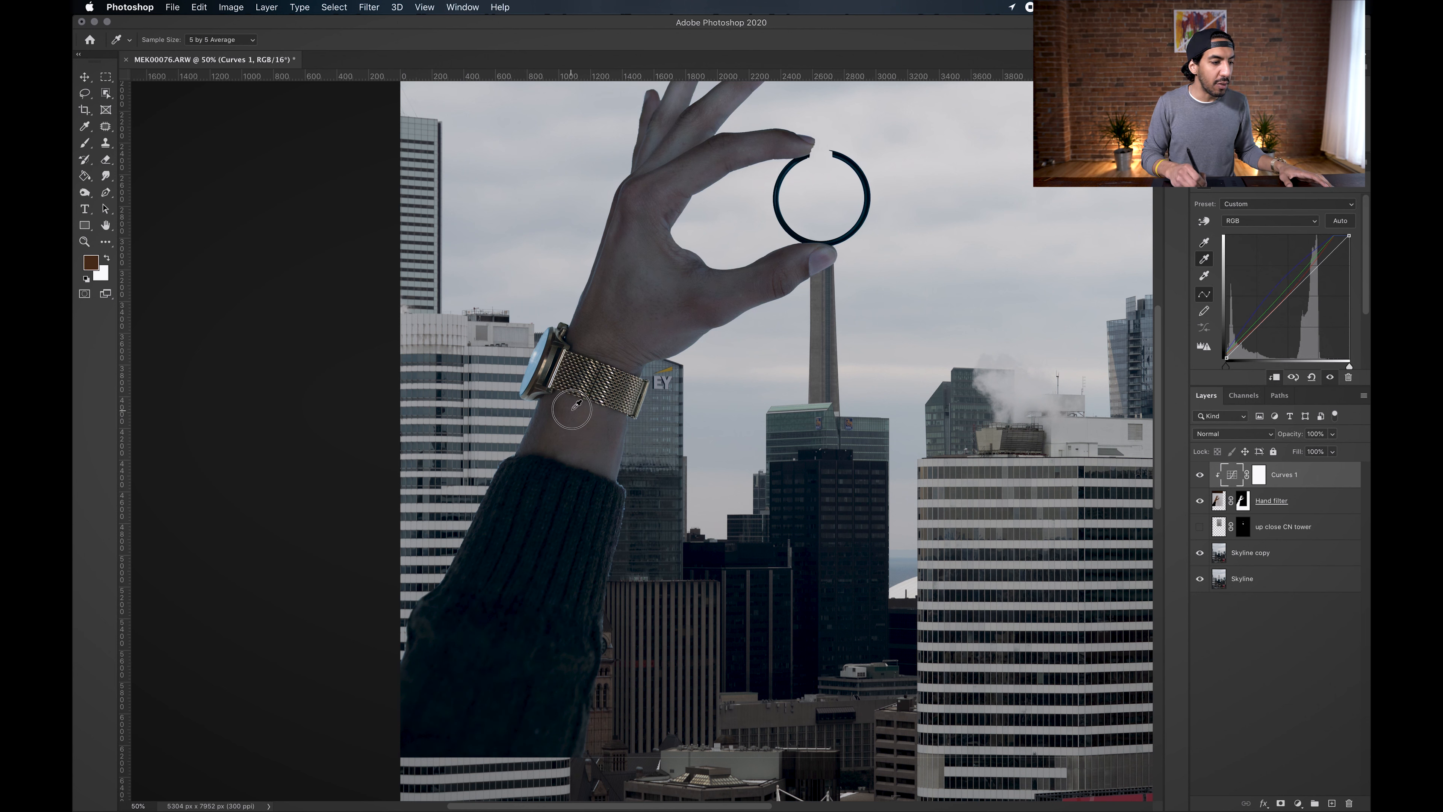
Step: Set the Curves gray point by sampling the dark knitted sleeve below the wrist
click(578, 471)
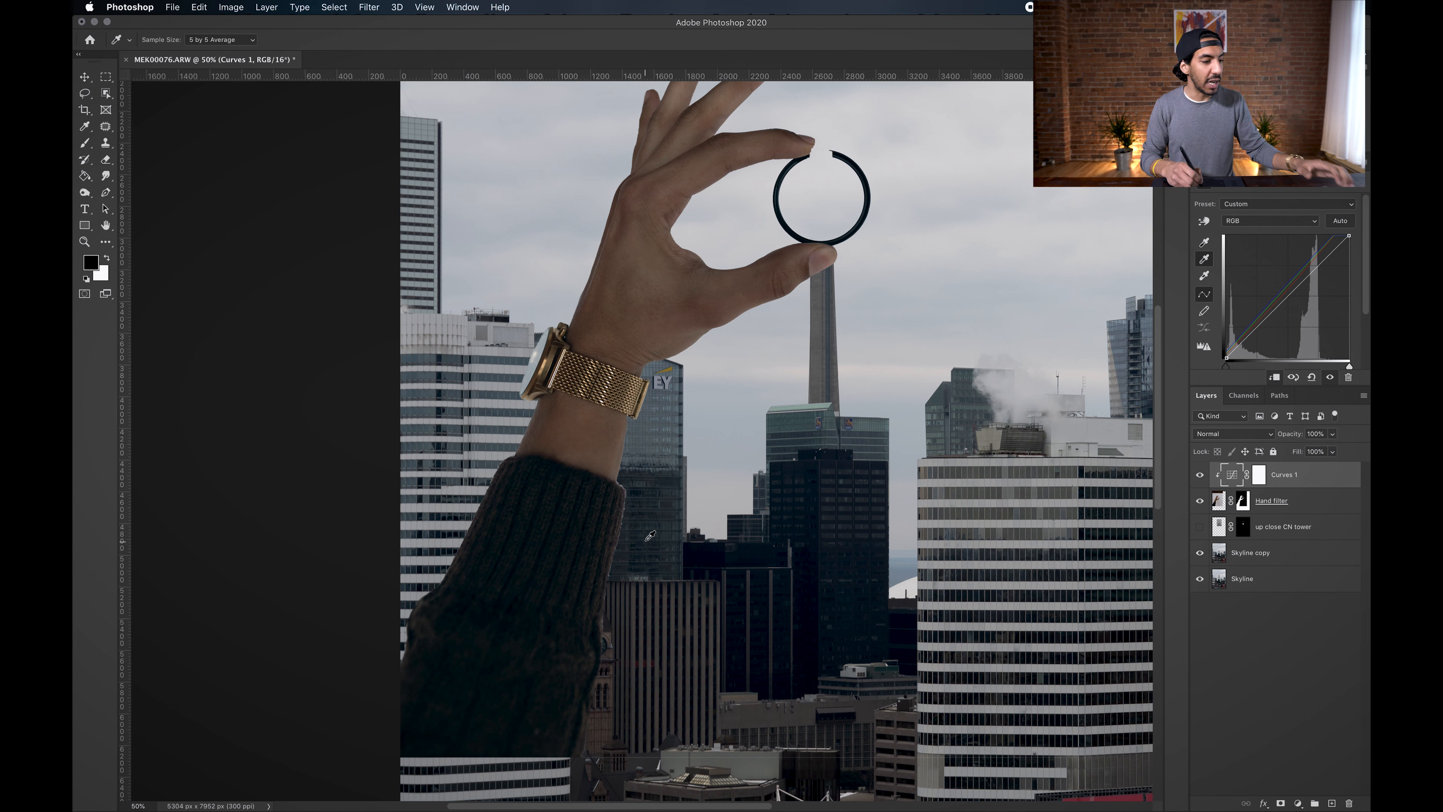
click(562, 550)
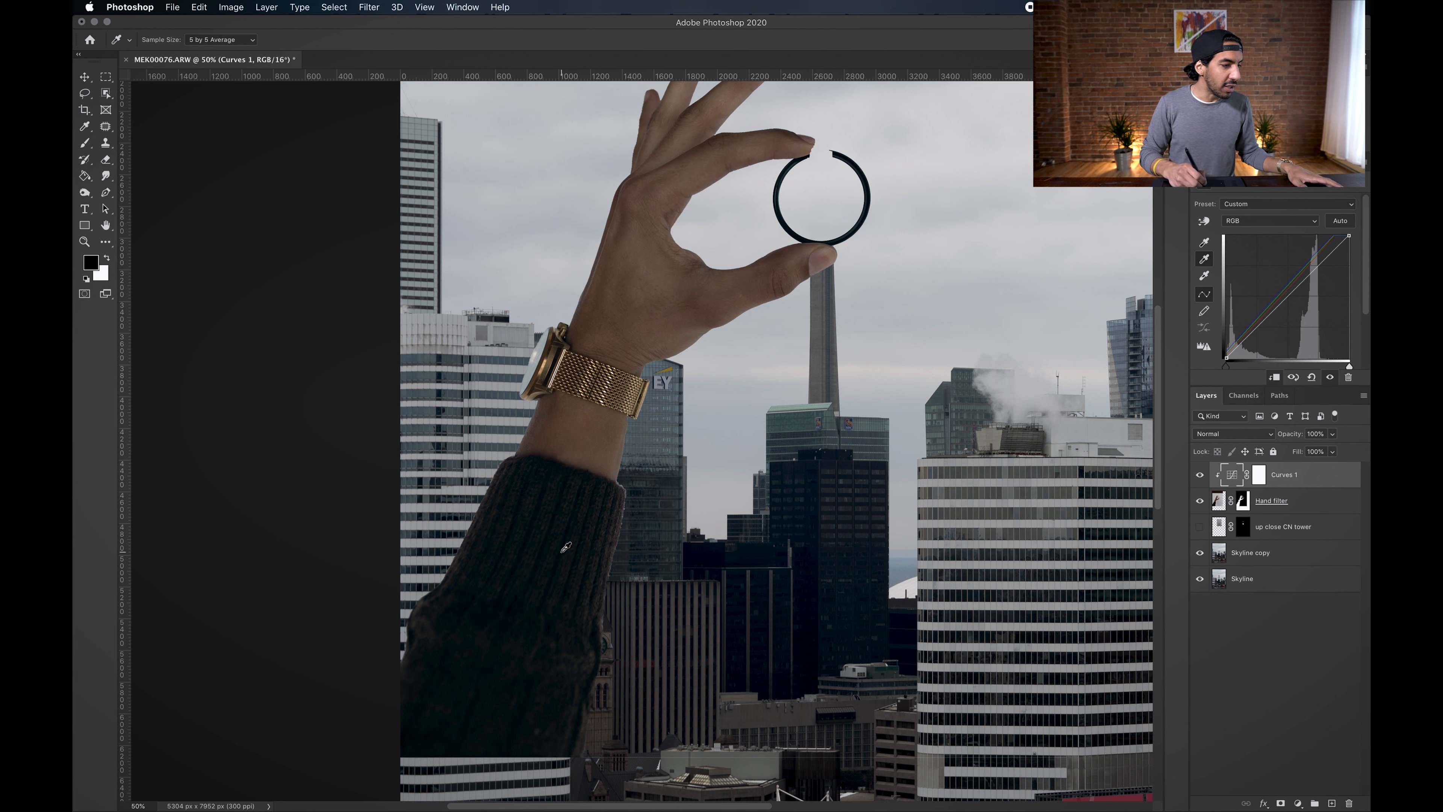
click(533, 540)
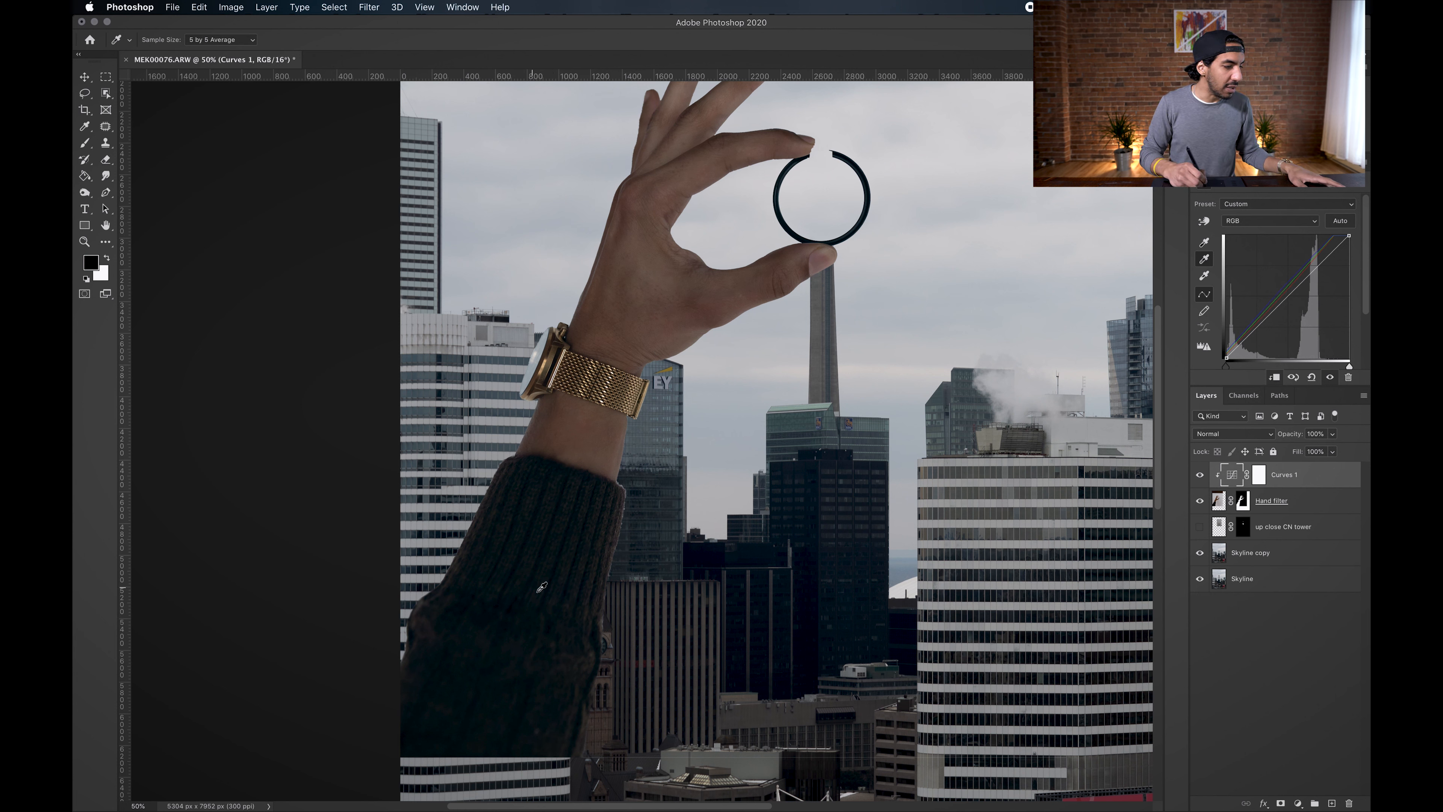
click(567, 539)
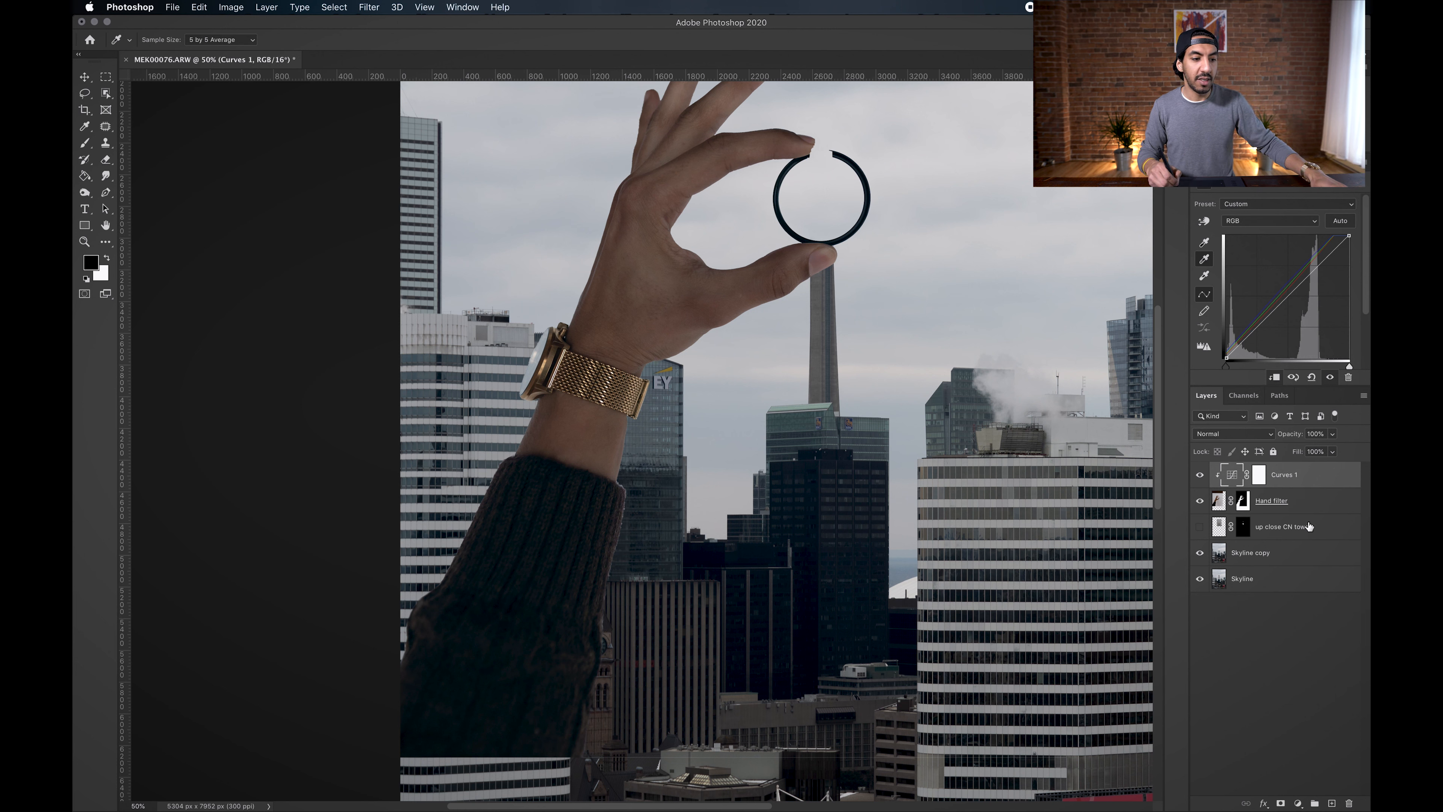
Step: Duplicate the Curves 1 adjustment, place the copy above the up close CN tower layer, and clip it to that layer
click(1322, 524)
click(1298, 480)
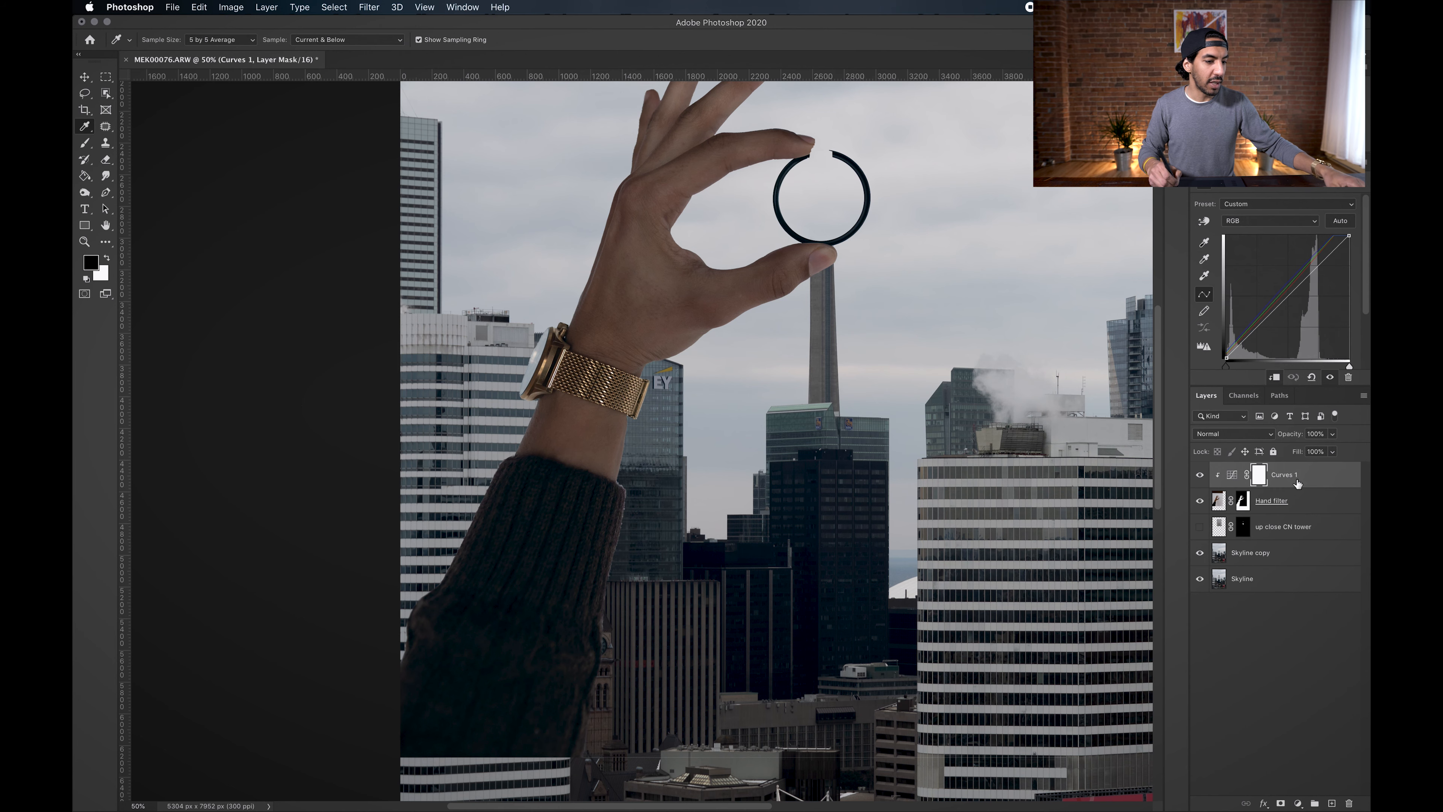
key(super+j)
drag(1293, 474, 1298, 537)
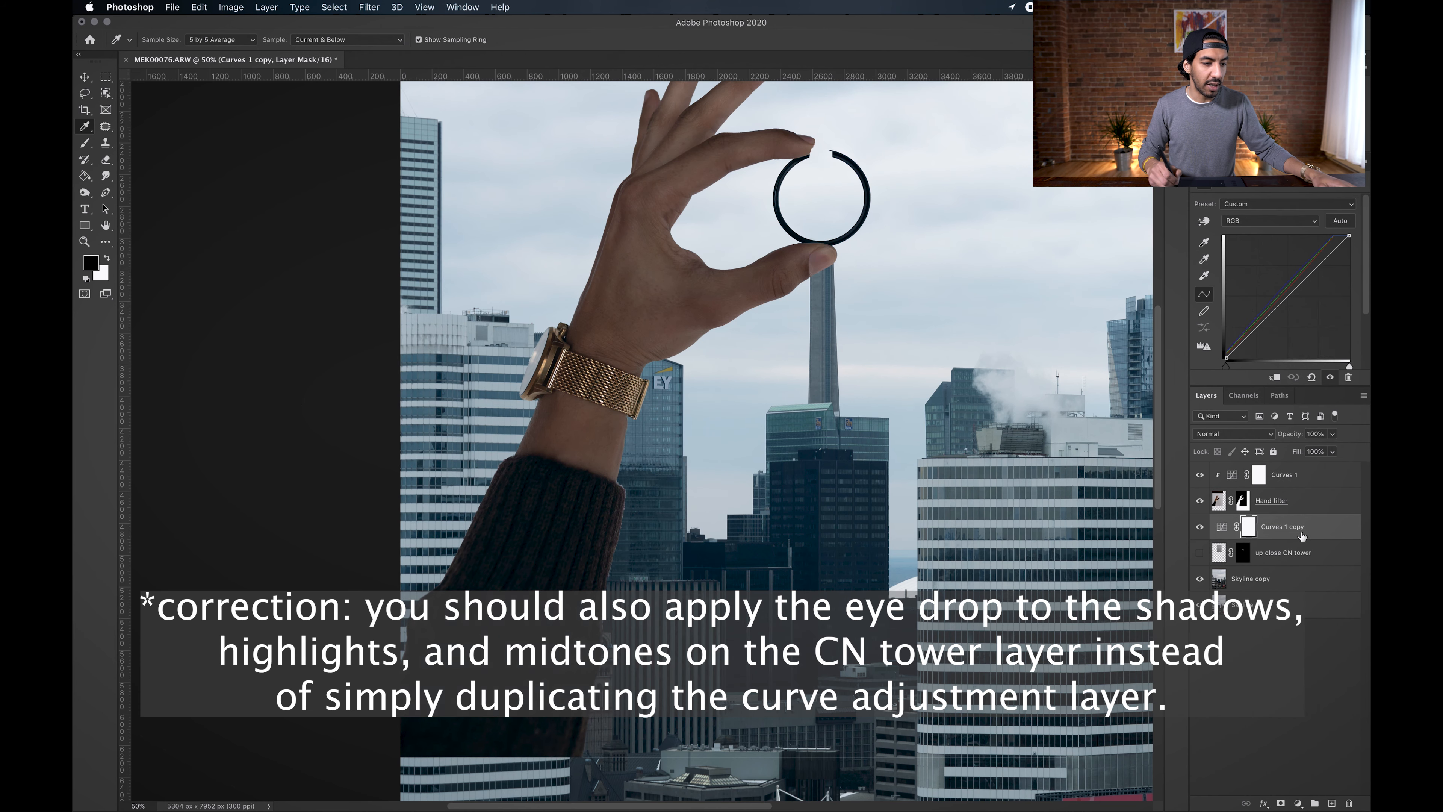
click(1275, 378)
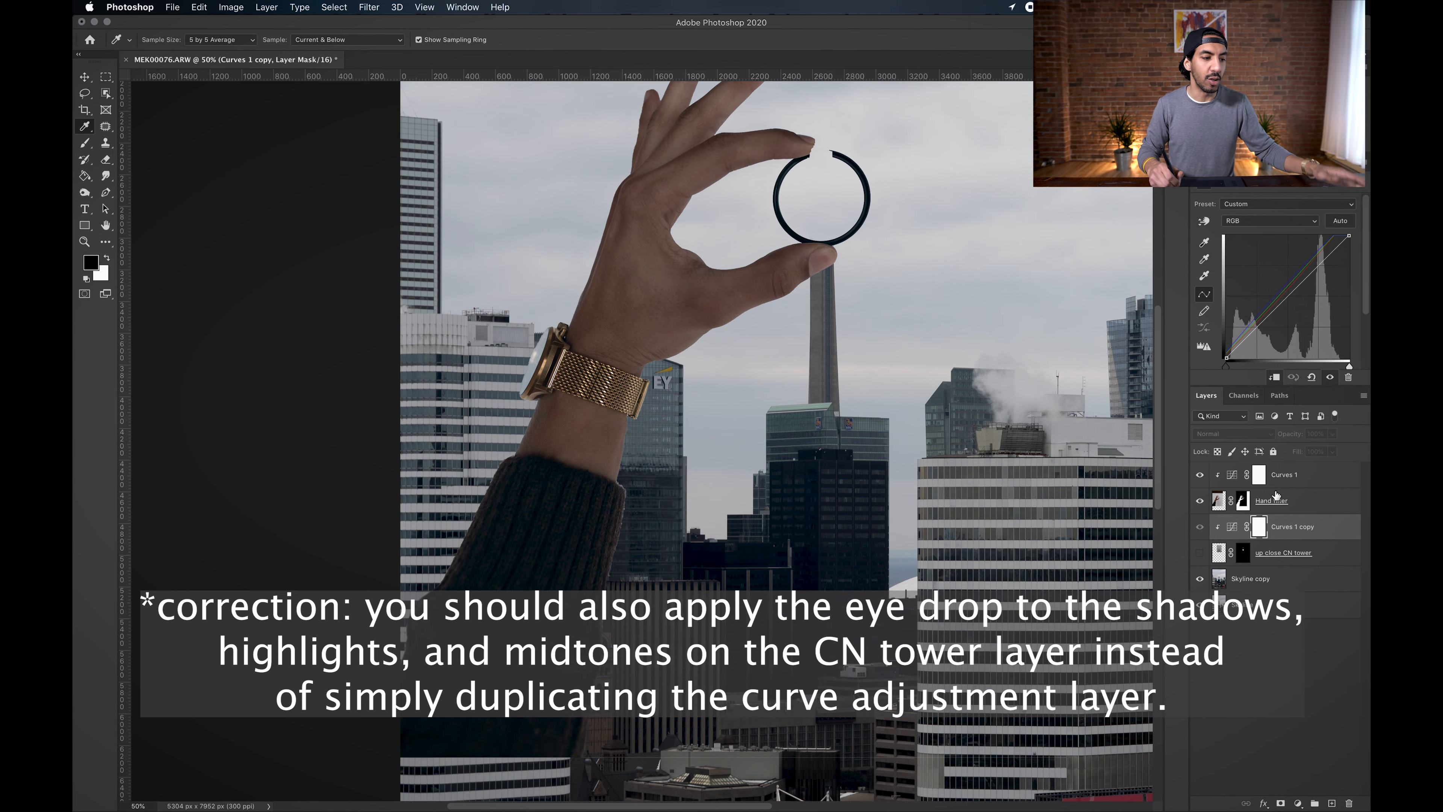
Step: Show the up close CN tower layer and compare the tower's colors with and without the copied Curves adjustment
click(1200, 554)
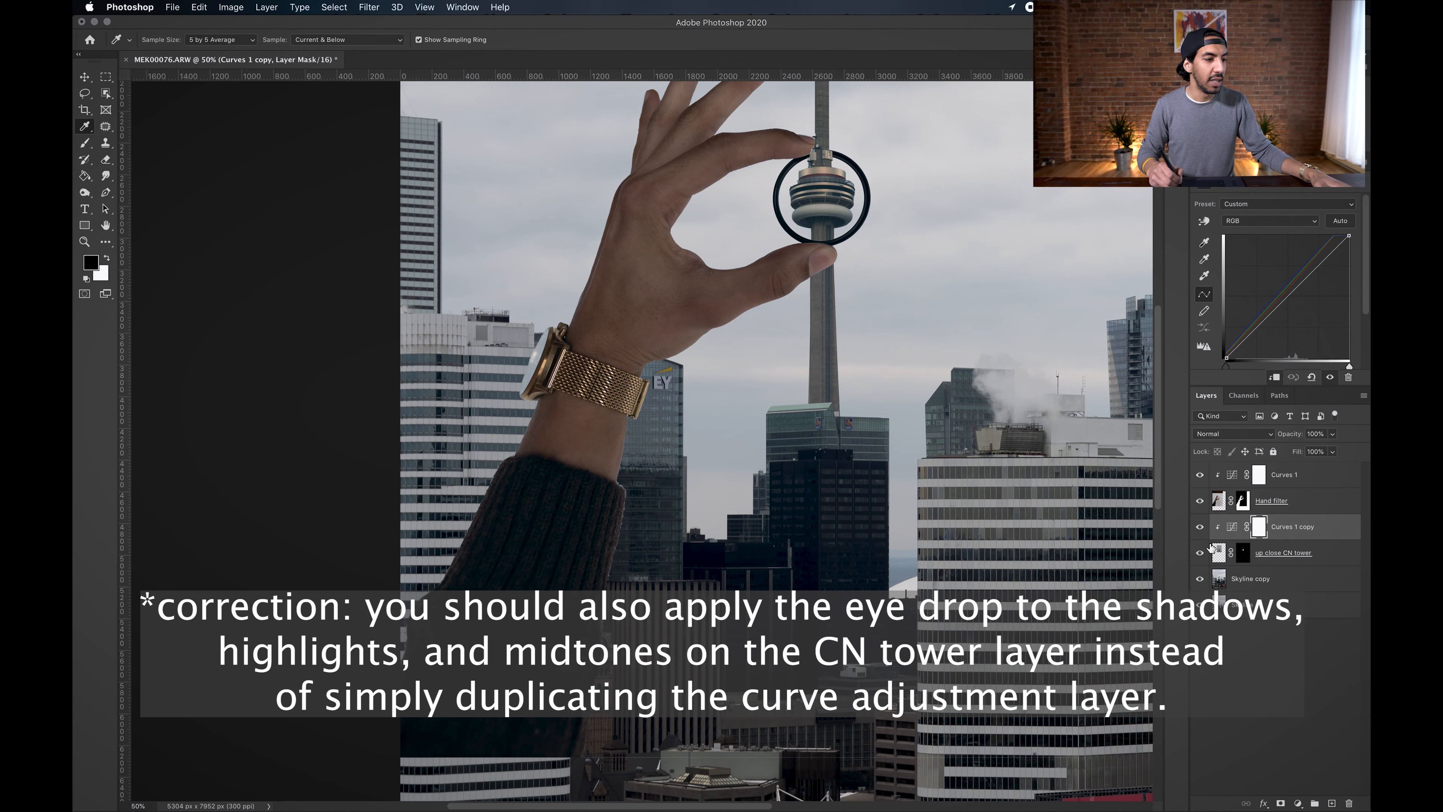
key(super+minus)
key(super+minus)
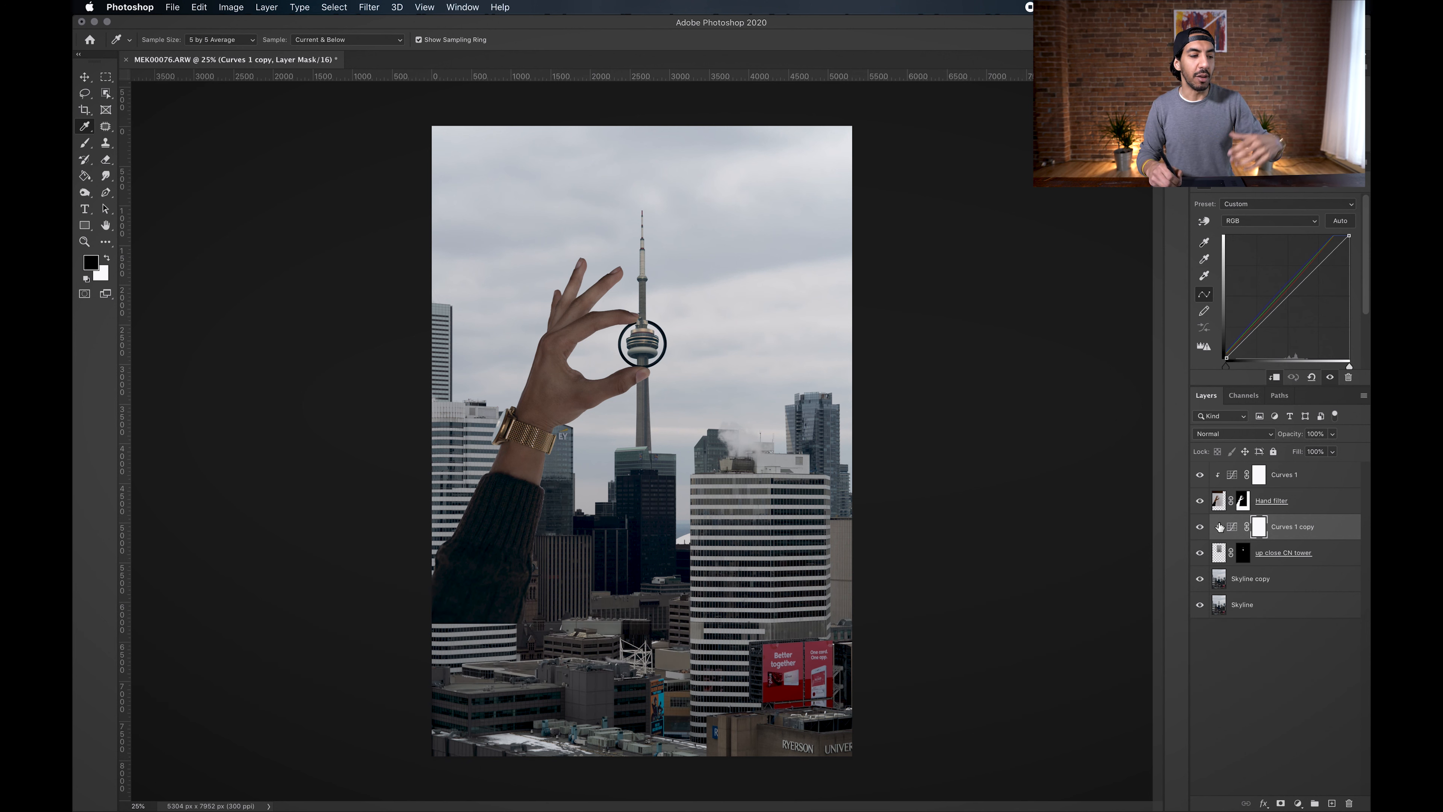
click(1199, 529)
click(1199, 531)
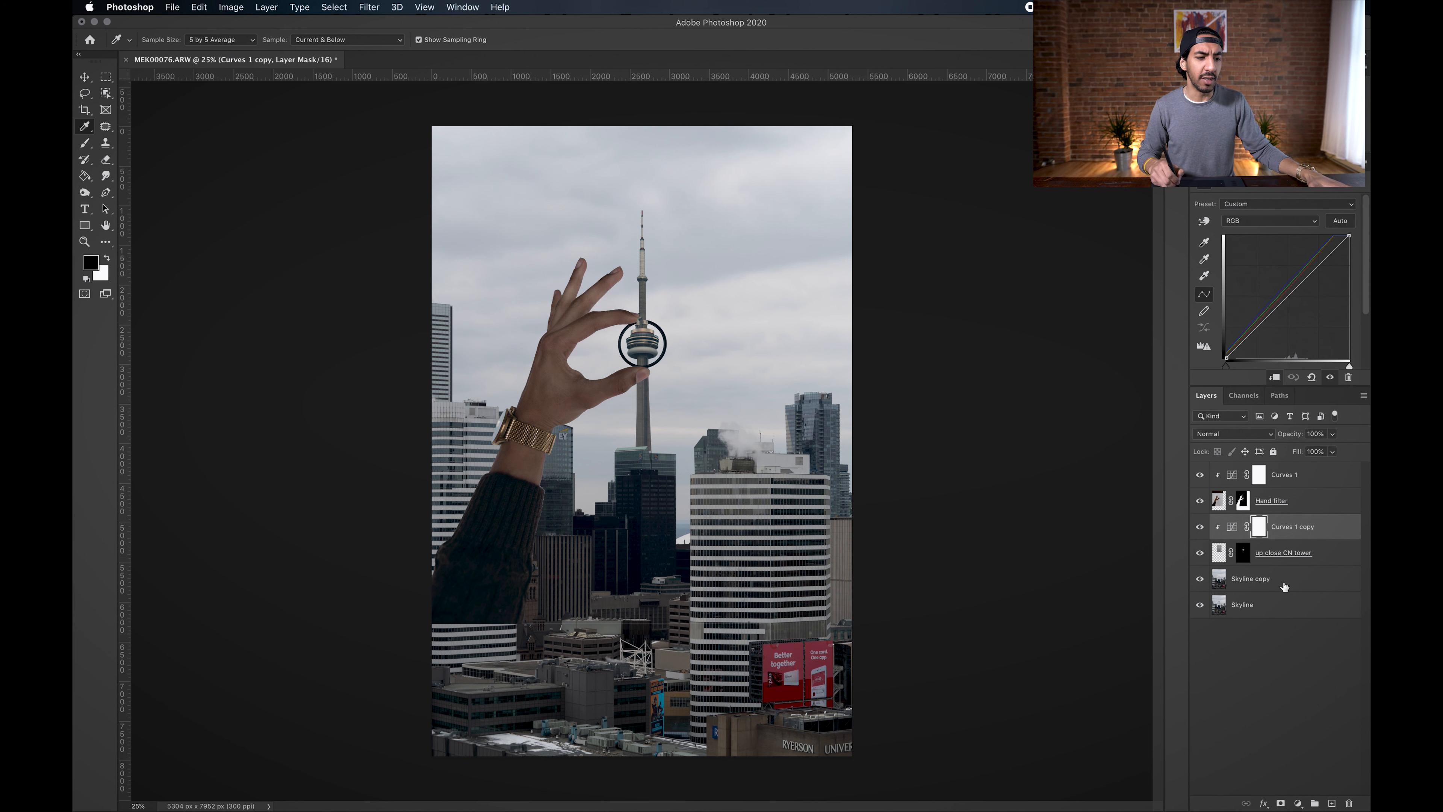
Step: Start a Tilt-Shift blur on the Skyline copy layer and move its focus center below the image's lower edge
click(1283, 585)
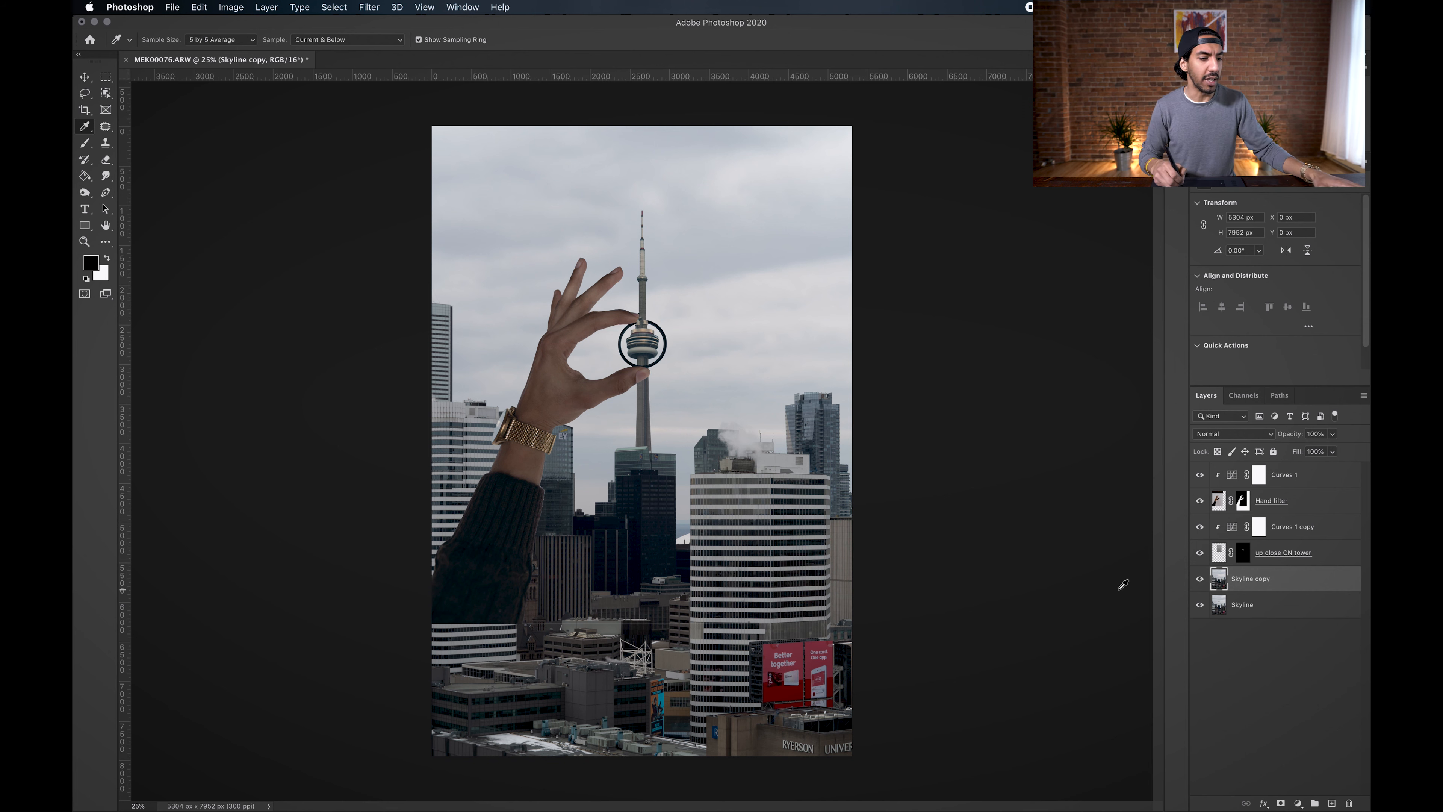
click(368, 7)
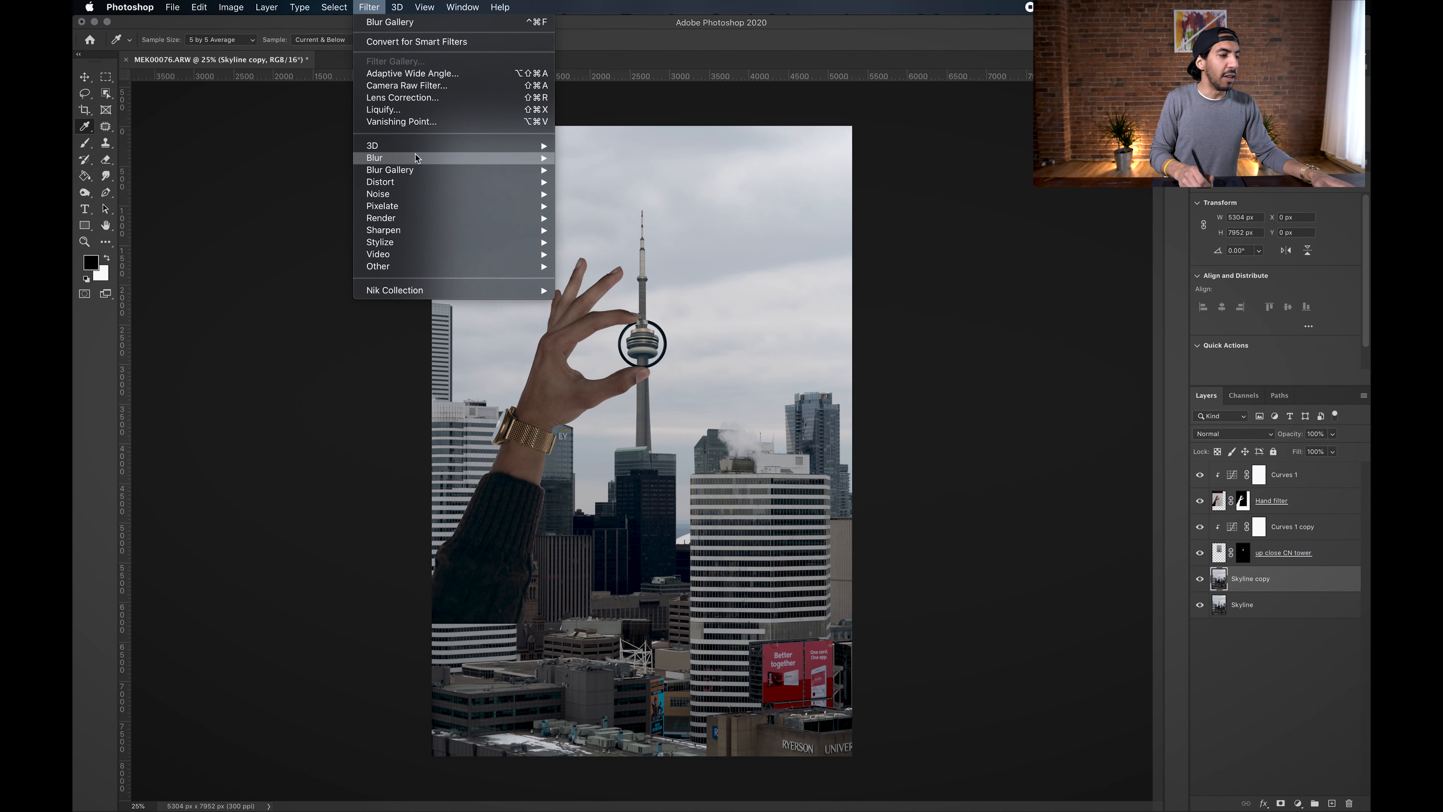
mouse_move(413, 160)
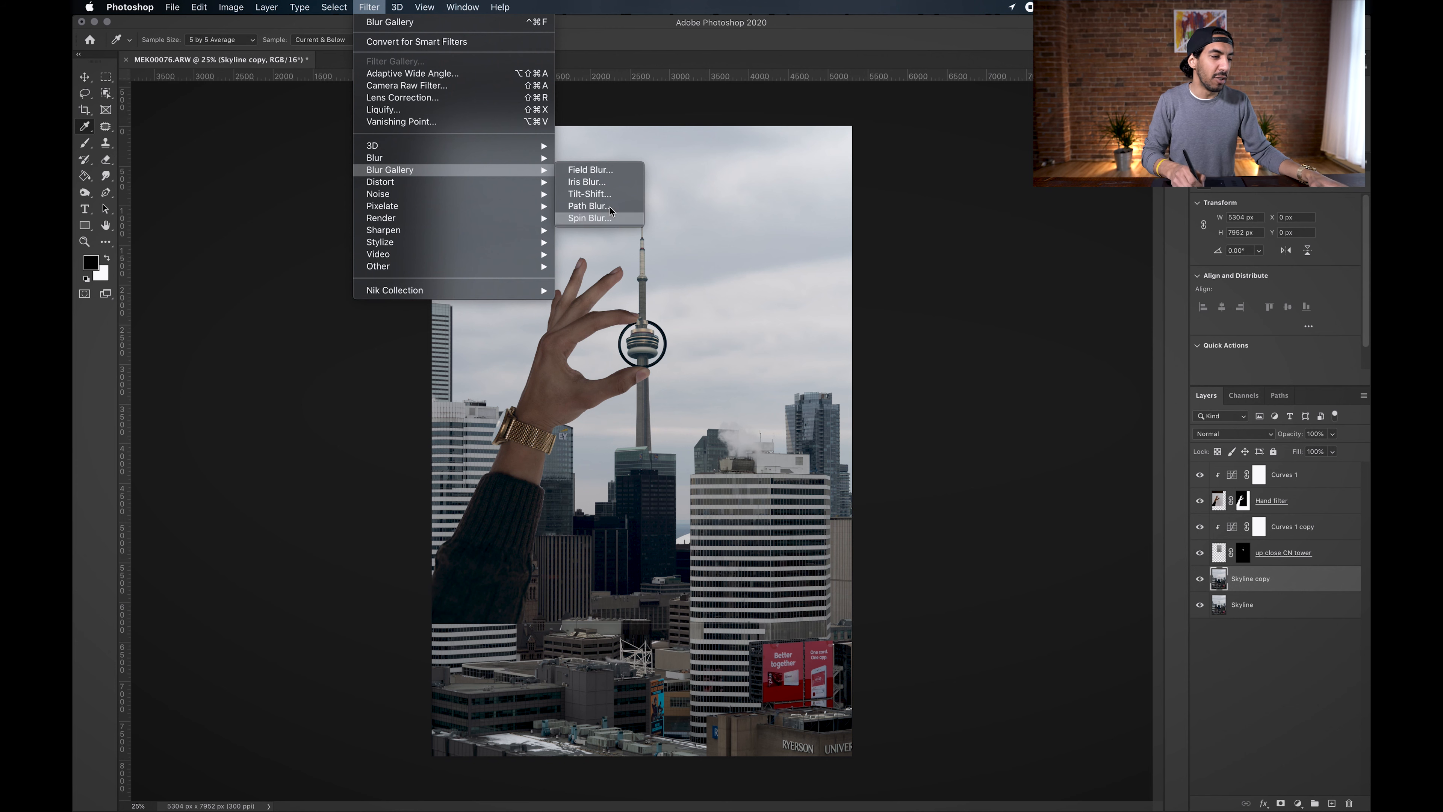
click(621, 195)
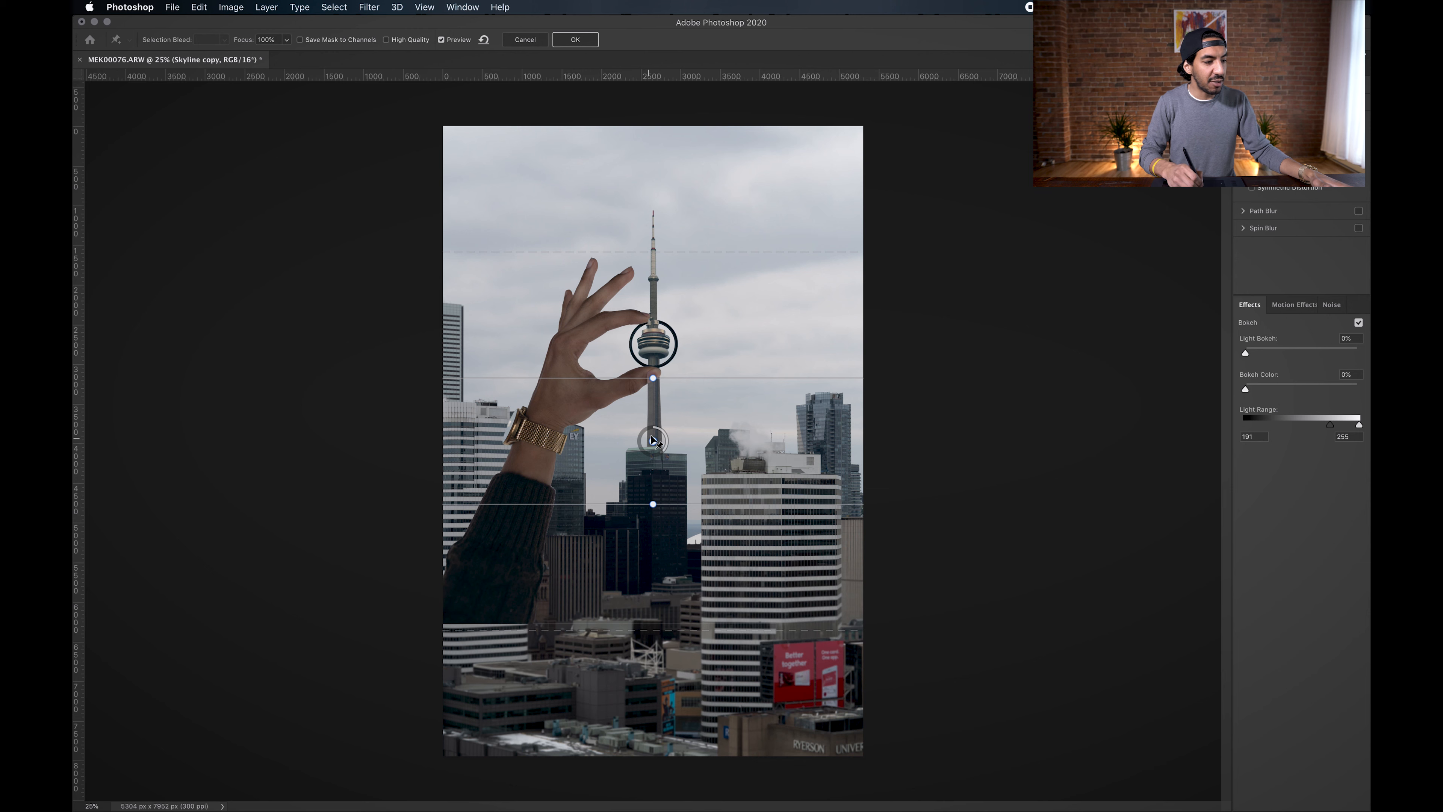
drag(653, 440, 655, 601)
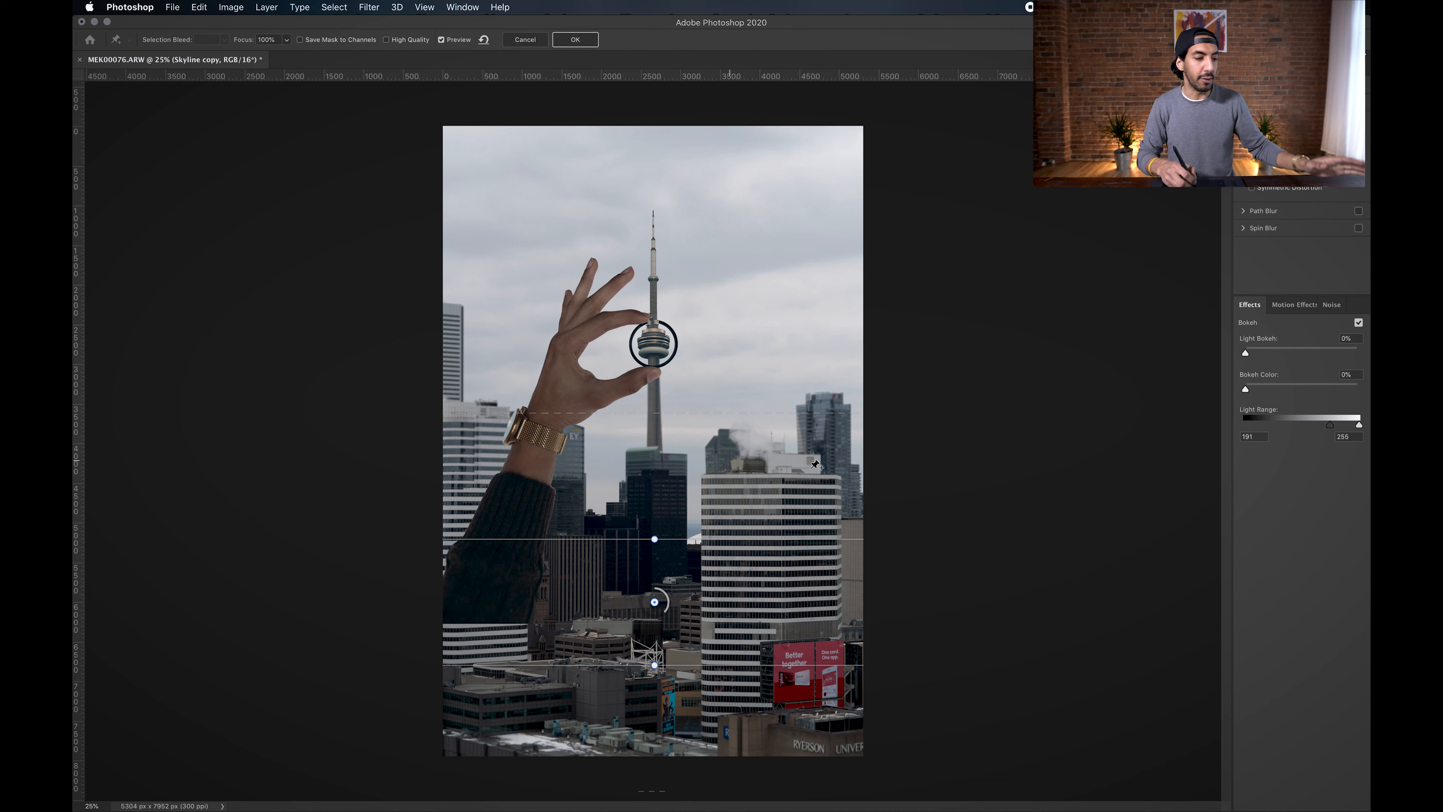
key(super+minus)
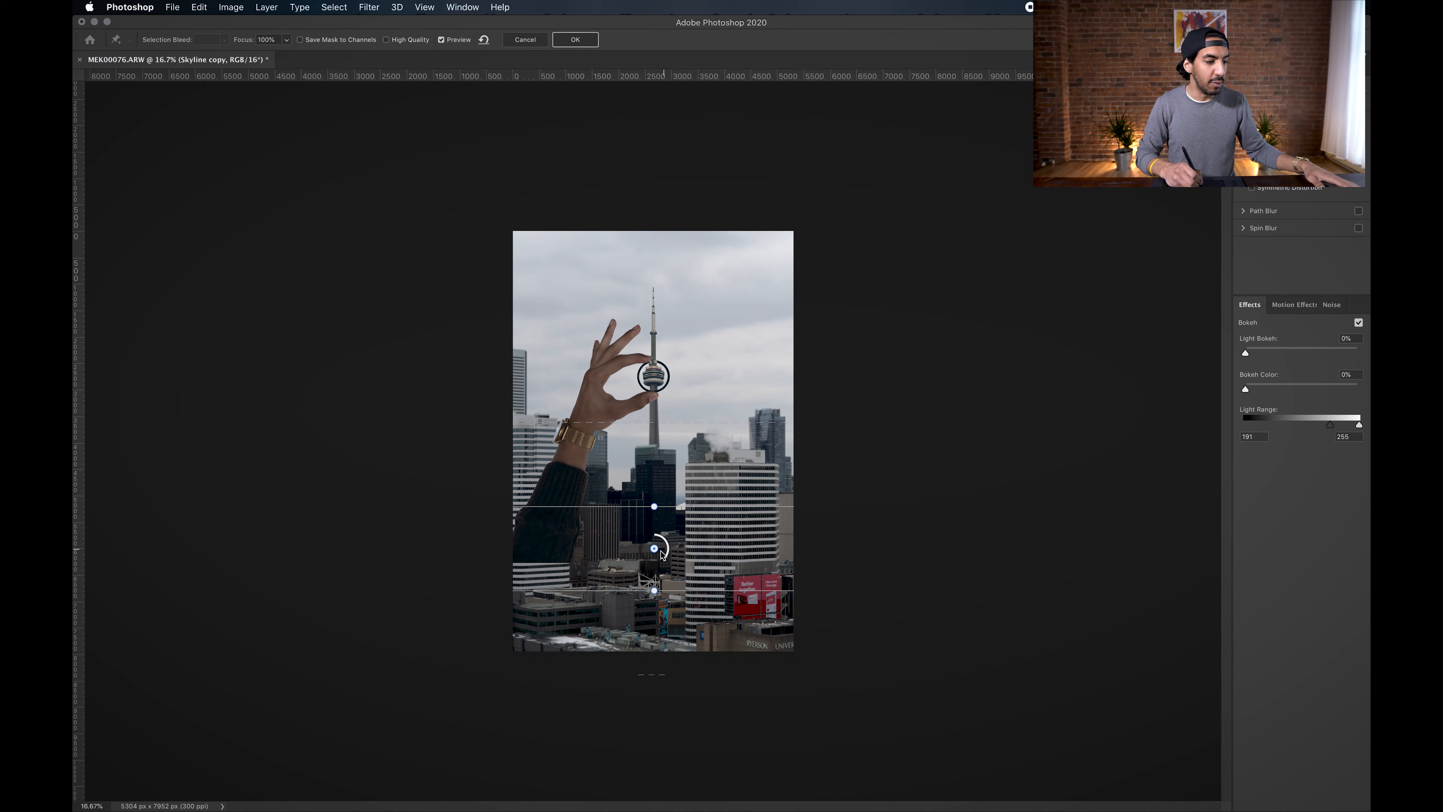
drag(654, 549, 666, 777)
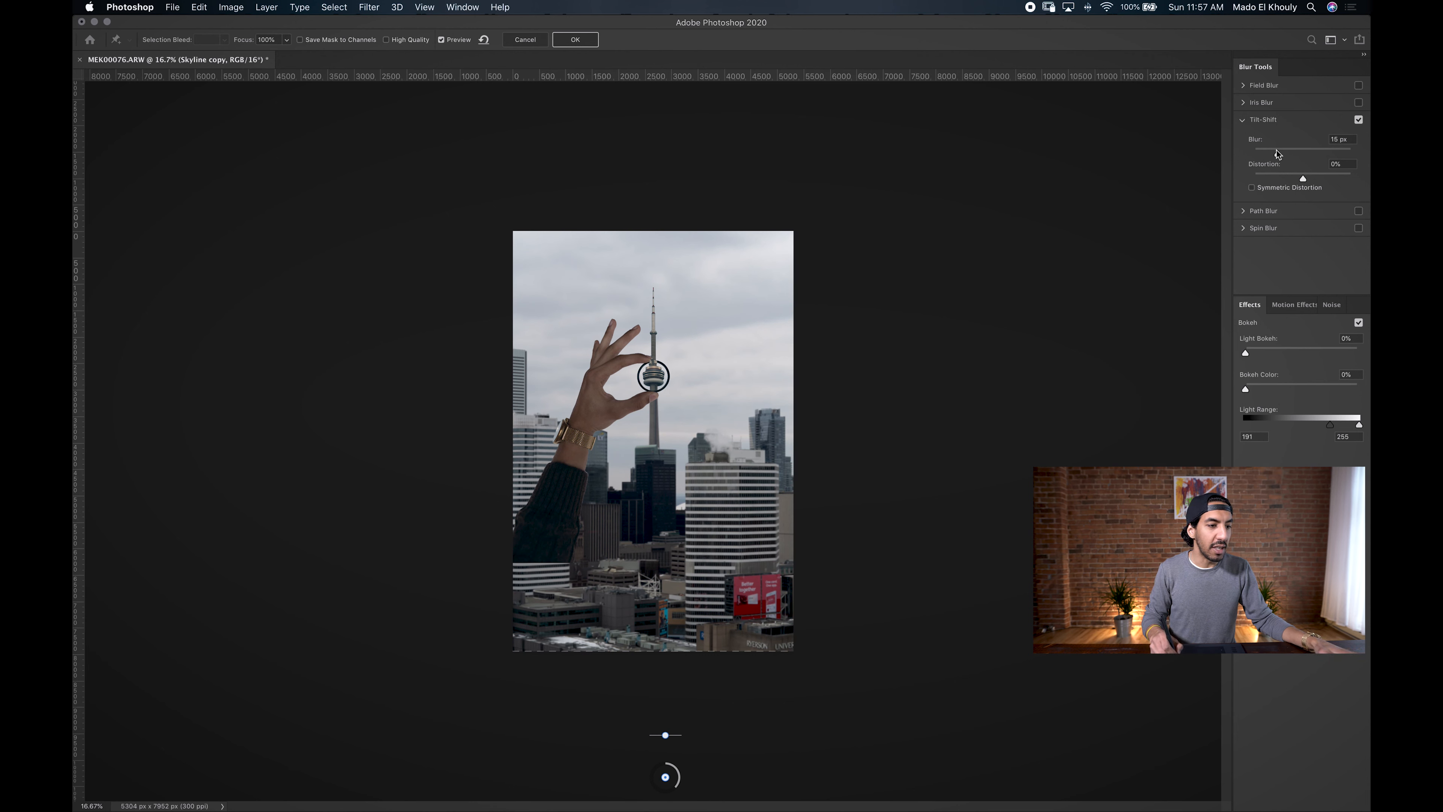
Step: Try stronger Tilt-Shift blur amounts on the skyline, starting with 63 px
drag(1278, 155, 1298, 153)
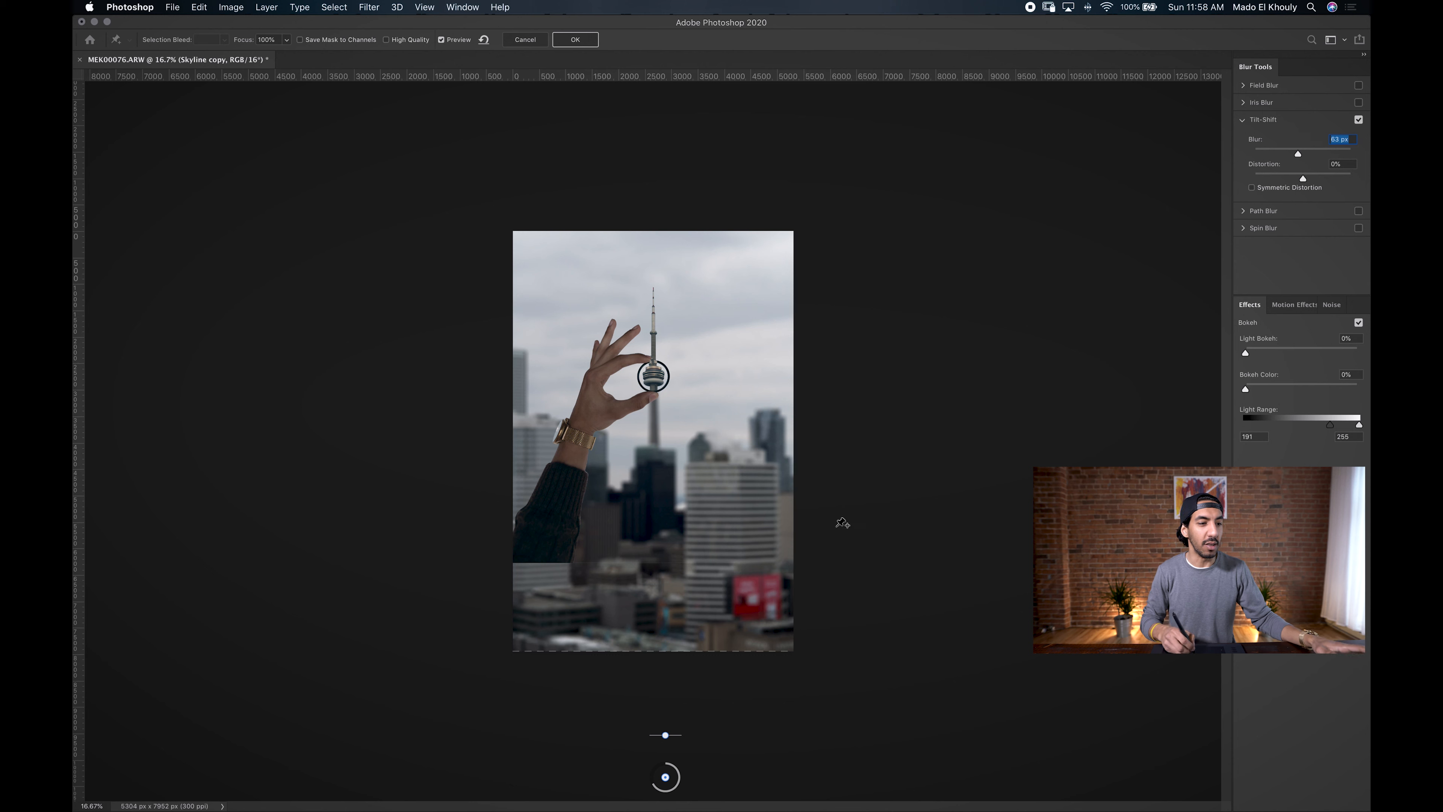
drag(1298, 153, 1334, 143)
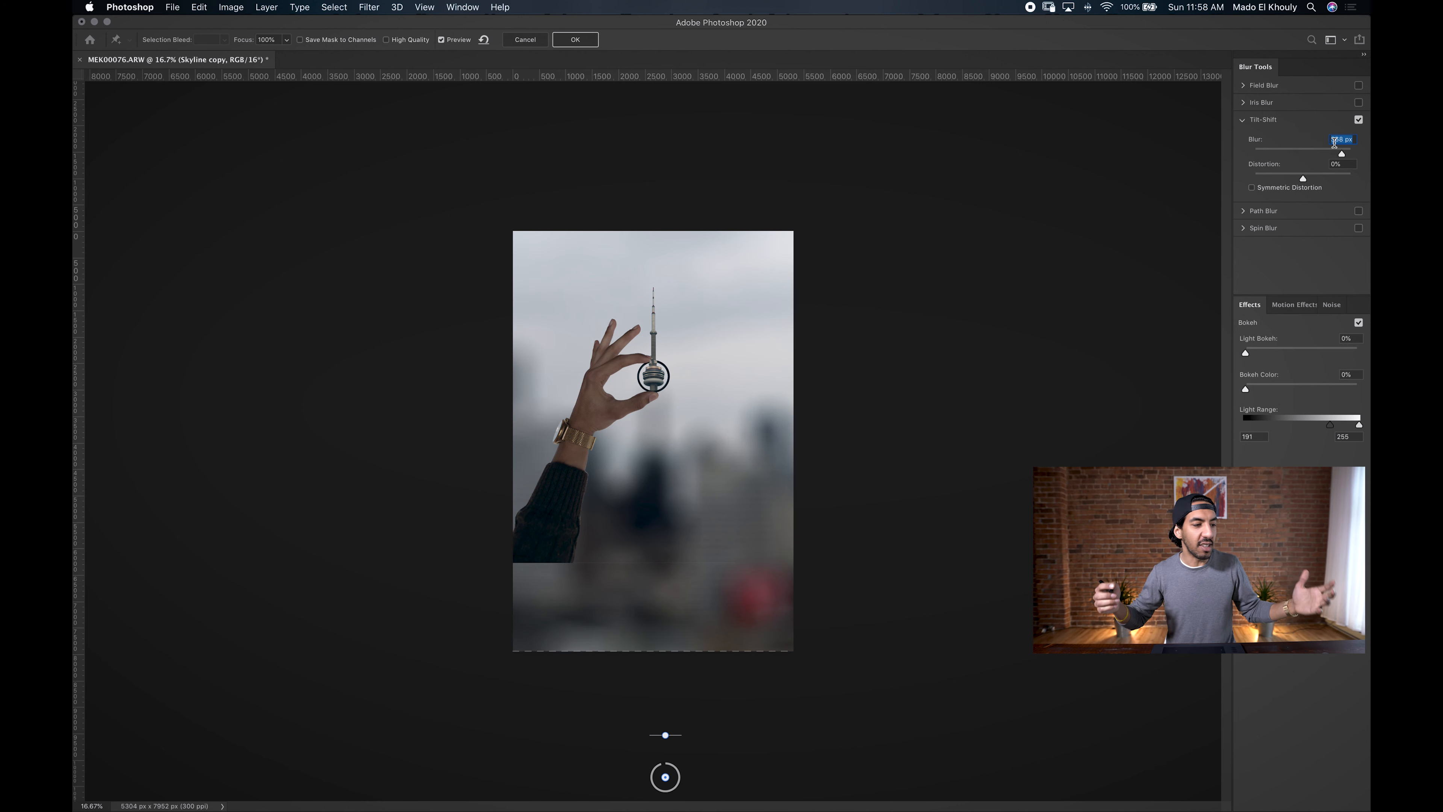
text(0)
key(Return)
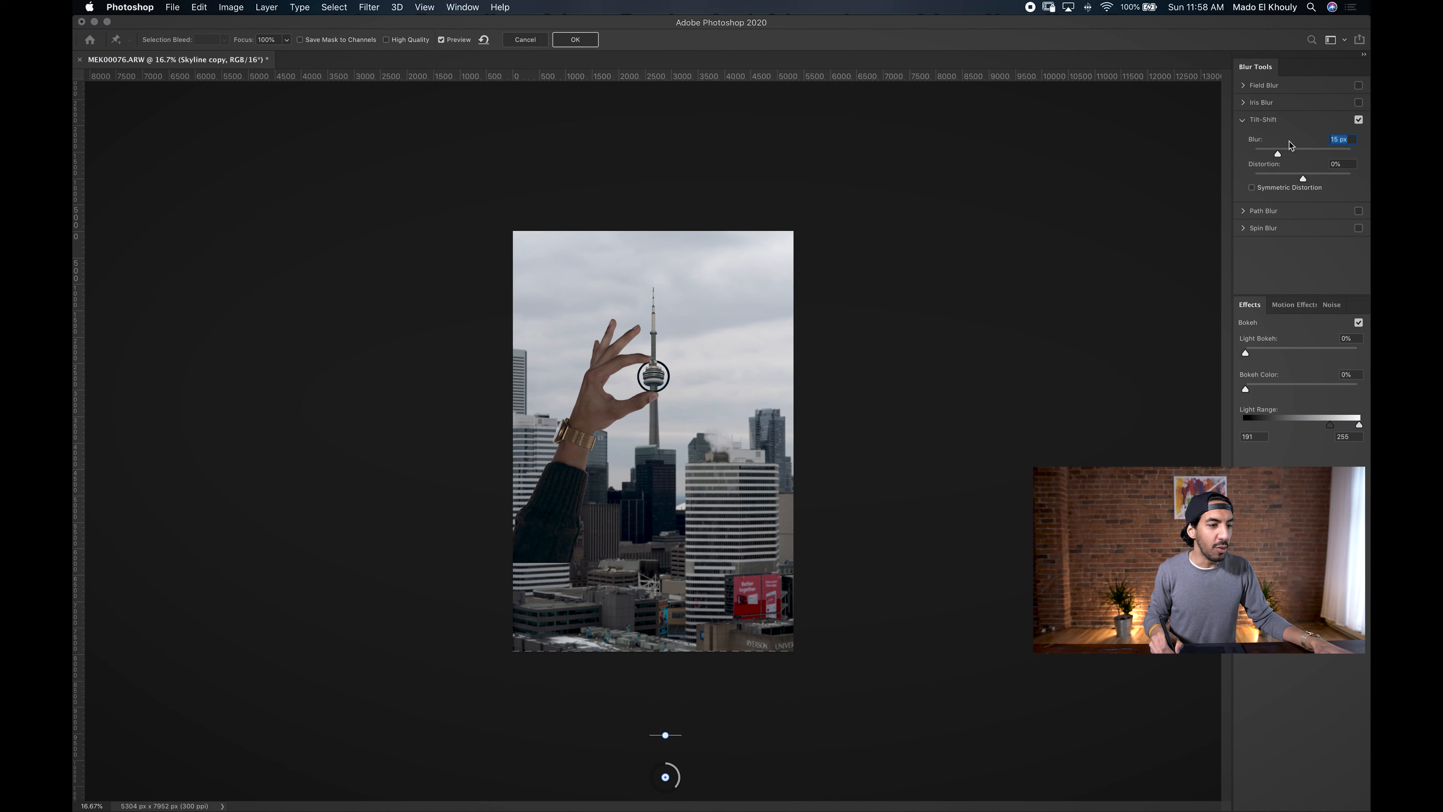
Step: Set the Tilt-Shift blur to 70 px and apply it to the skyline
drag(1282, 156, 1305, 156)
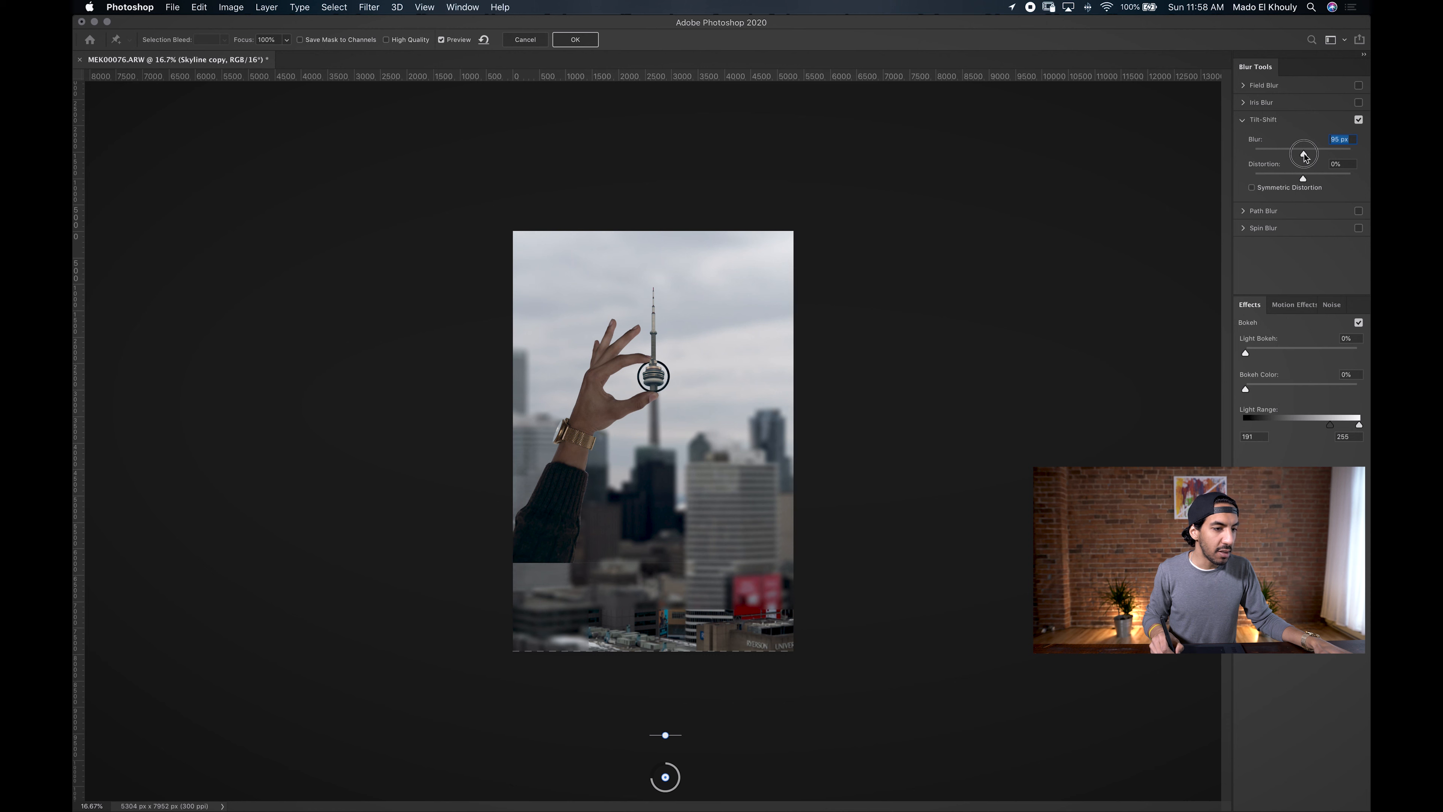
drag(1299, 156, 1294, 149)
text(70)
key(Return)
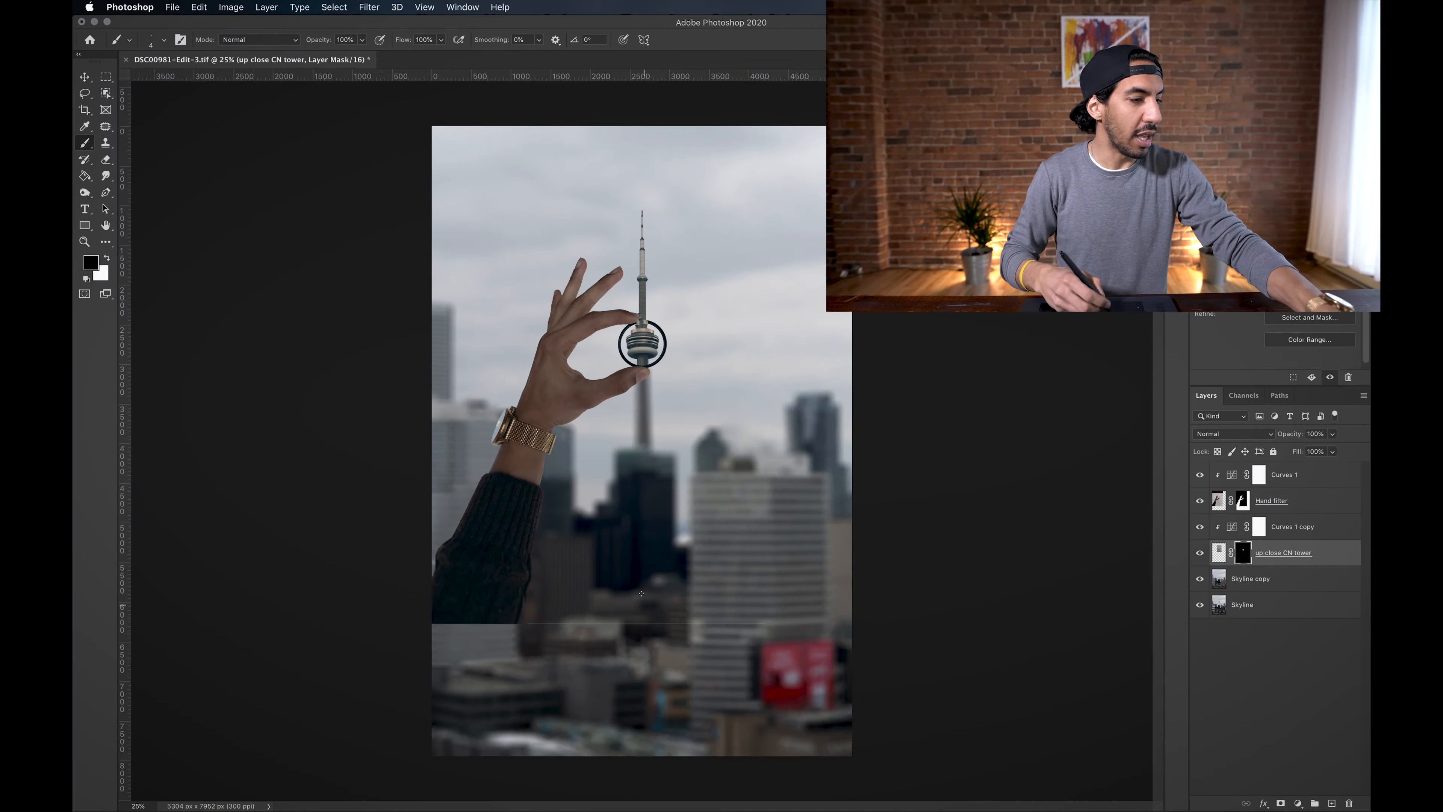
Step: Examine the masked edges of the filter ring, fingers, tower and watch up close at 400% zoom
key(super+1)
drag(630, 278, 703, 624)
key(super+plus)
key(super+plus)
key(super+plus)
drag(766, 228, 758, 398)
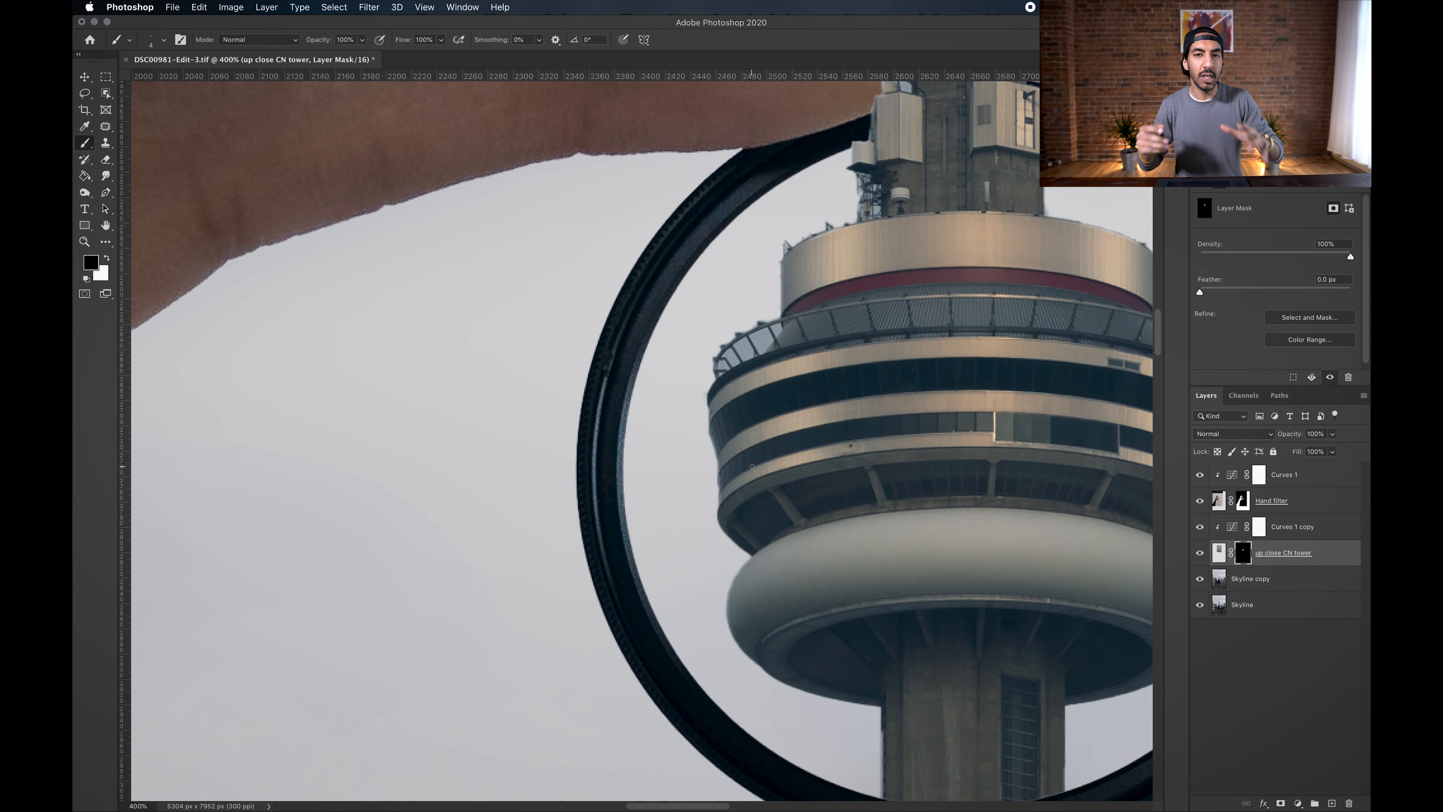
drag(483, 570, 920, 272)
drag(390, 574, 858, 89)
drag(475, 602, 760, 249)
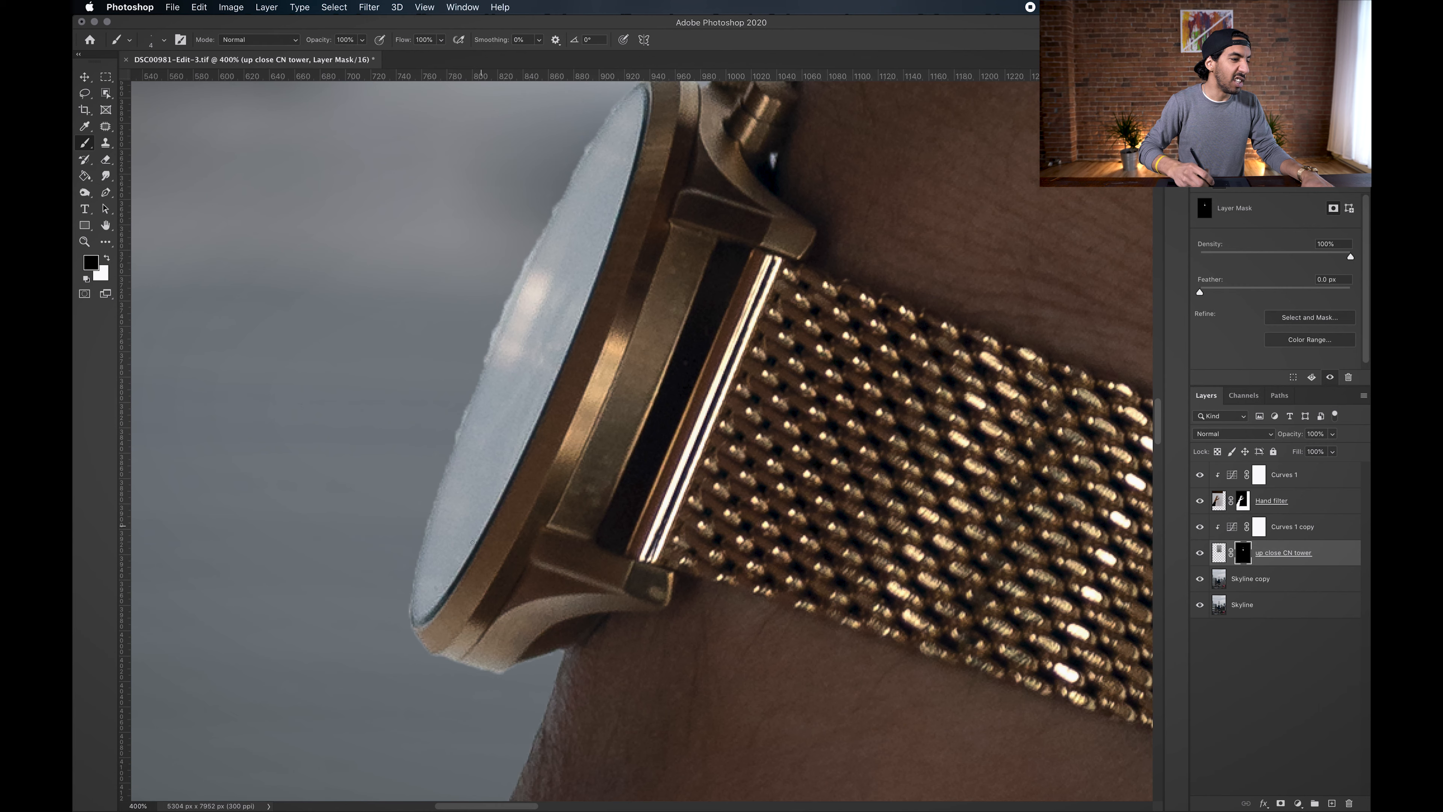